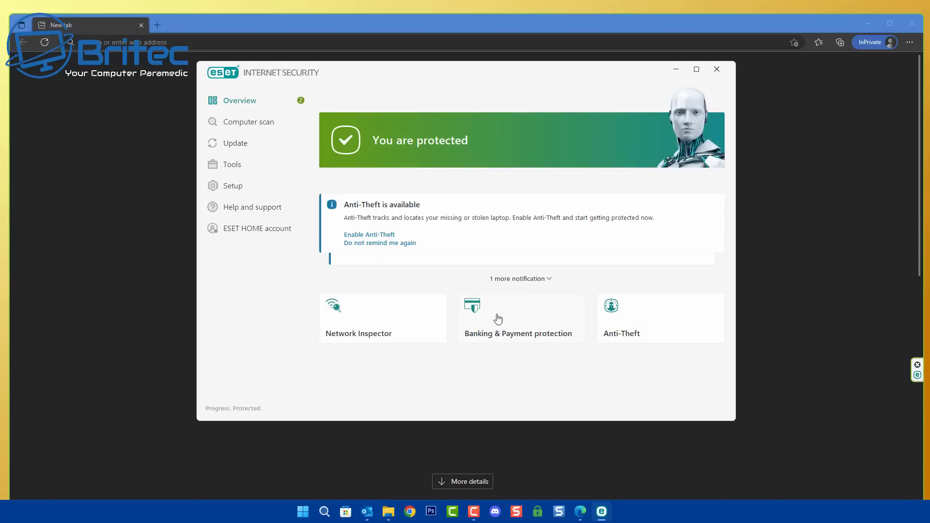
# Download the YouTube Team archive from the copied Google Drive link in the InPrivate browser window, and minimise the browser.
pyautogui.moveTo(487, 73); pyautogui.dragTo(485, 97)
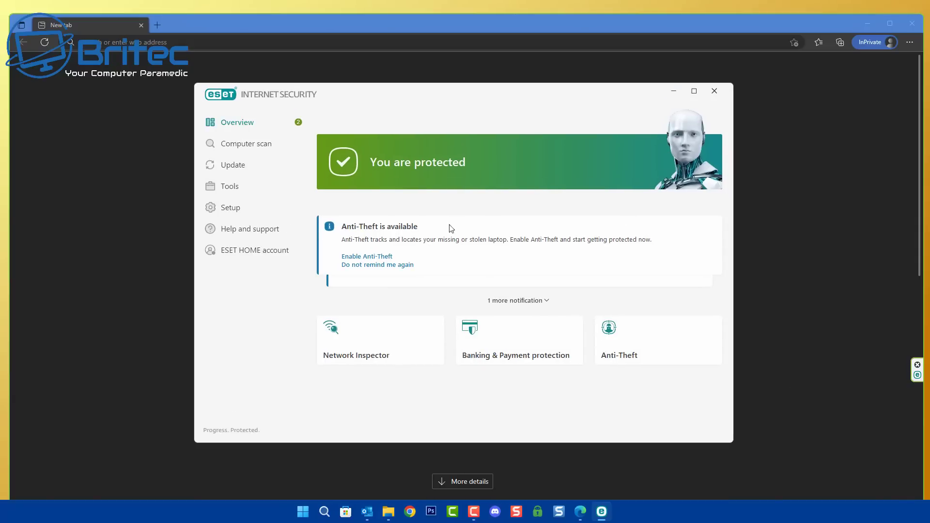
pyautogui.click(191, 43)
pyautogui.rightClick(190, 43)
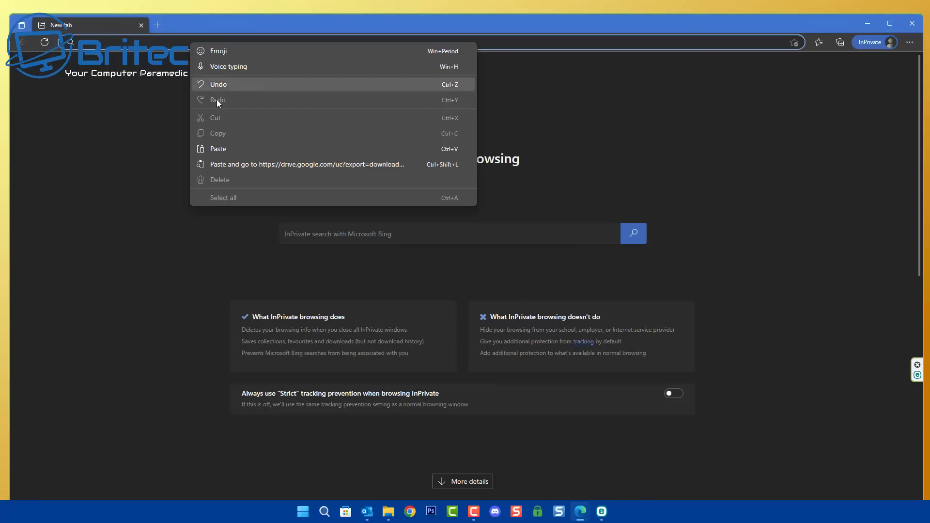
pyautogui.click(220, 149)
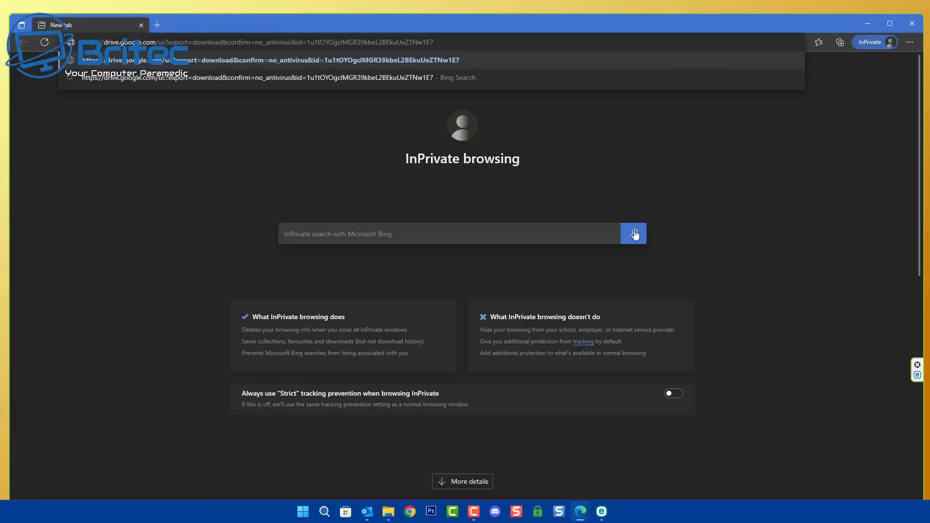
pyautogui.press('Return')
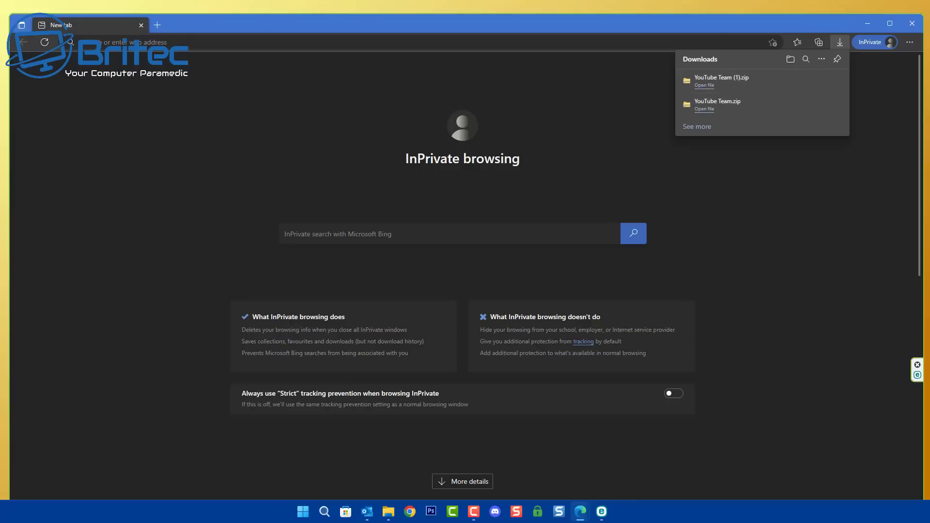
pyautogui.press('F10')
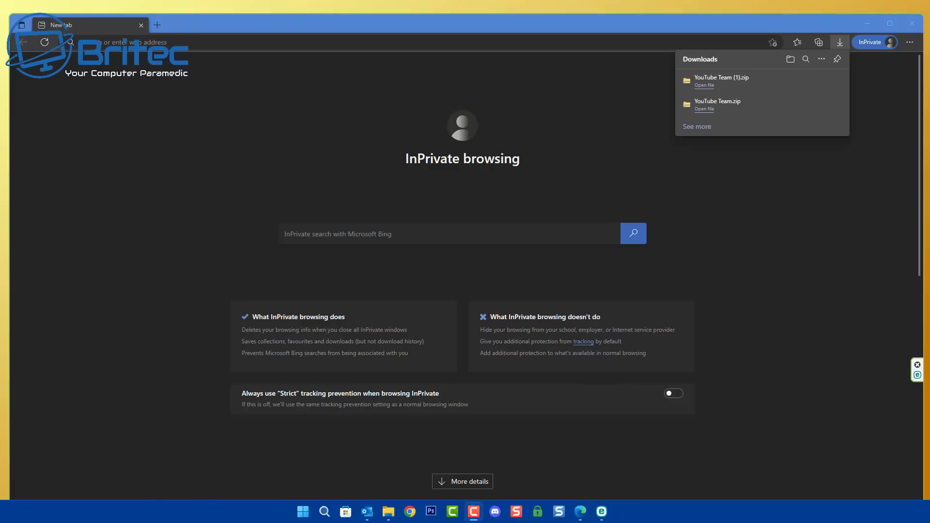
pyautogui.click(870, 12)
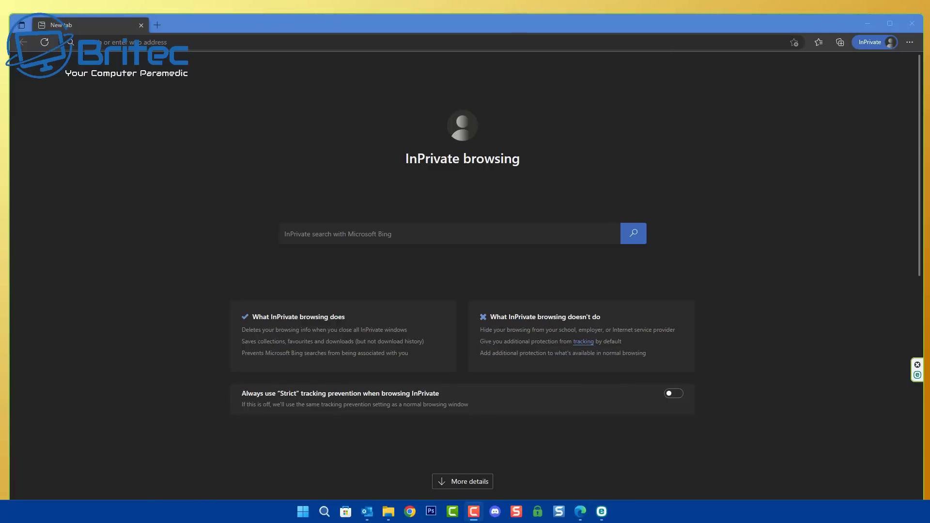
pyautogui.click(867, 24)
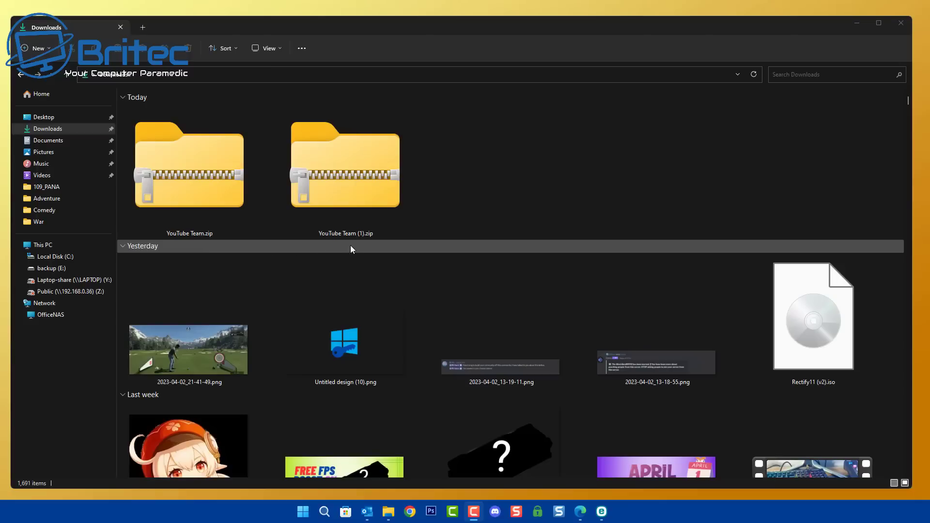
# Open YouTube Team (1).zip from the Downloads folder in 7-Zip and move the archive window clear of the desktop.
pyautogui.click(367, 164)
pyautogui.rightClick(367, 163)
pyautogui.moveTo(404, 188)
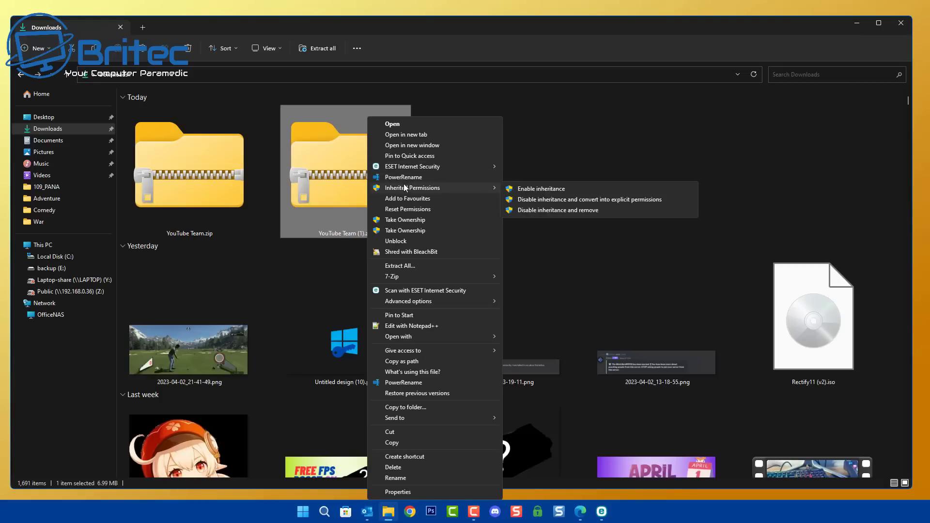
pyautogui.moveTo(414, 276)
pyautogui.click(535, 279)
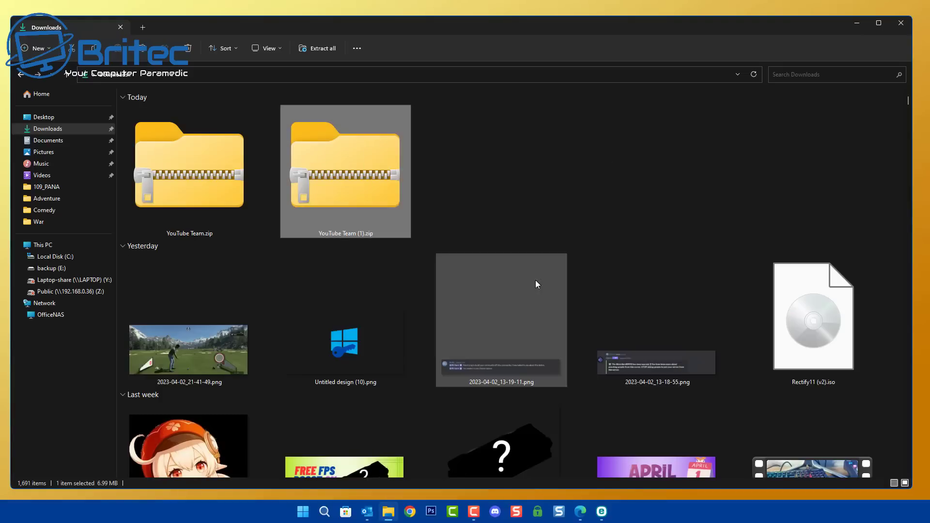
pyautogui.moveTo(732, 40); pyautogui.dragTo(215, 27)
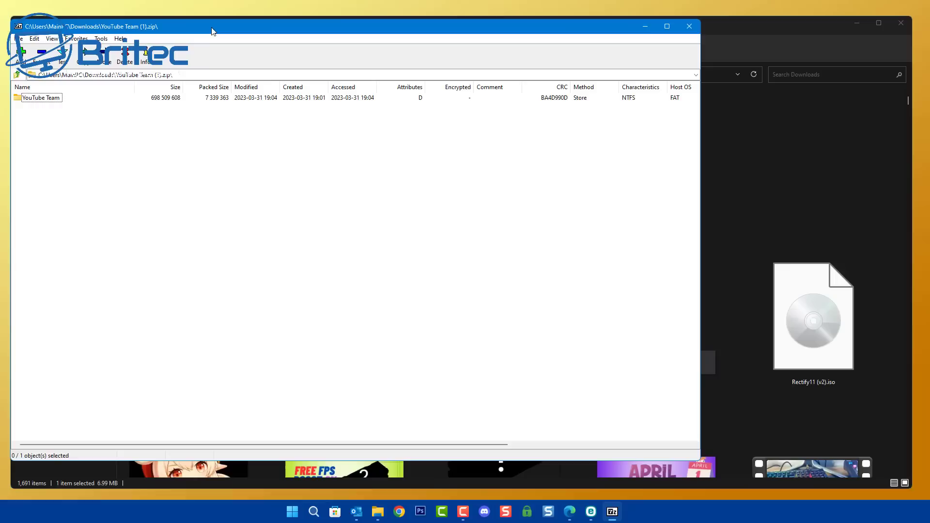
# Extract the YouTube Team folder to the desktop using the archive password, replacing the existing file, and close the archive and Downloads windows.
pyautogui.click(46, 98)
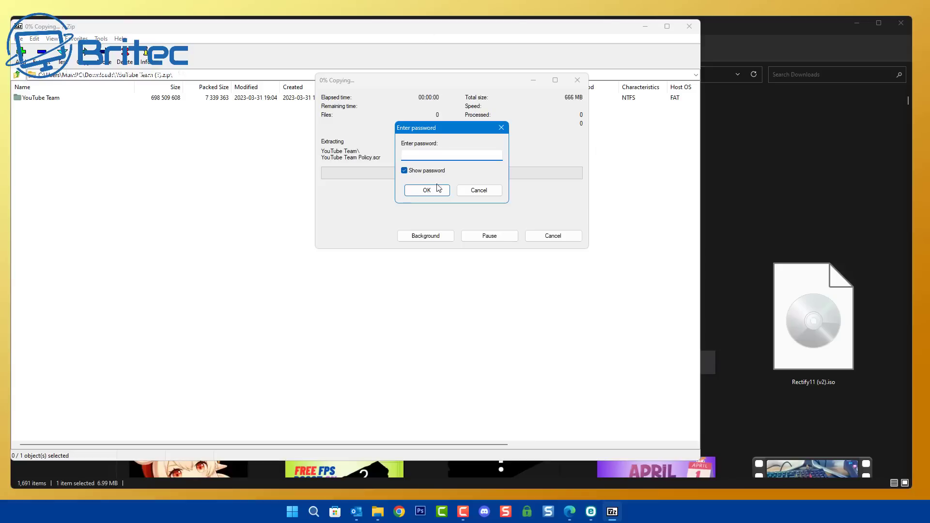
pyautogui.click(405, 170)
pyautogui.rightClick(416, 154)
pyautogui.click(440, 200)
pyautogui.click(432, 195)
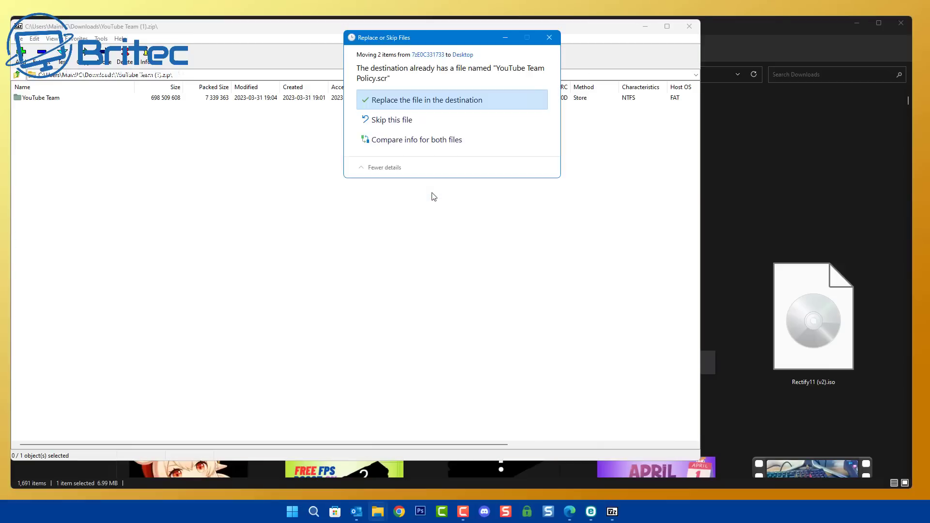
pyautogui.click(437, 101)
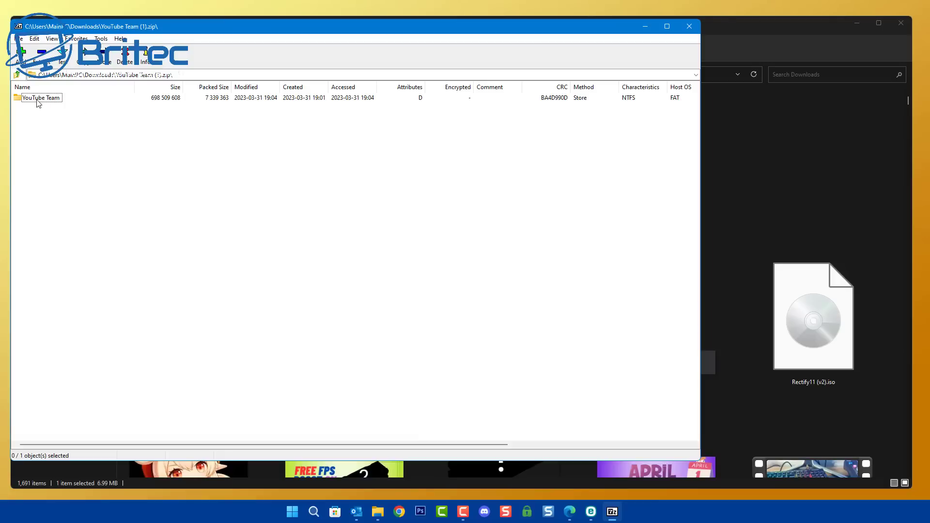
pyautogui.click(689, 27)
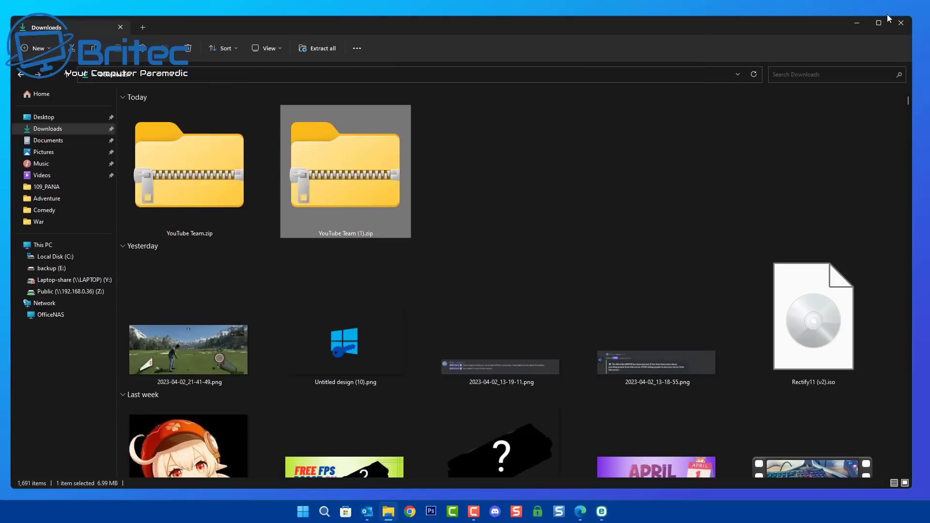
pyautogui.click(901, 23)
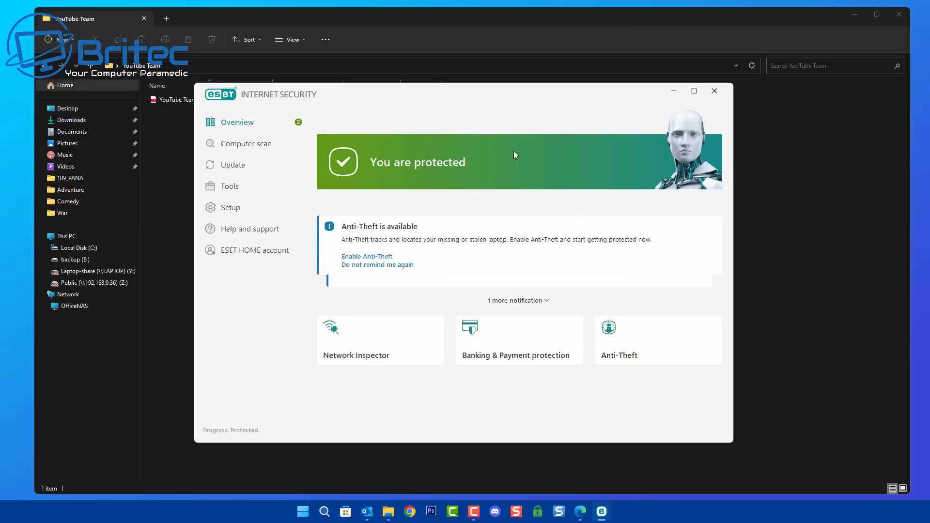
# Minimise the ESET window and show the YouTube Team folder's contents as large icons.
pyautogui.moveTo(490, 109); pyautogui.dragTo(486, 144)
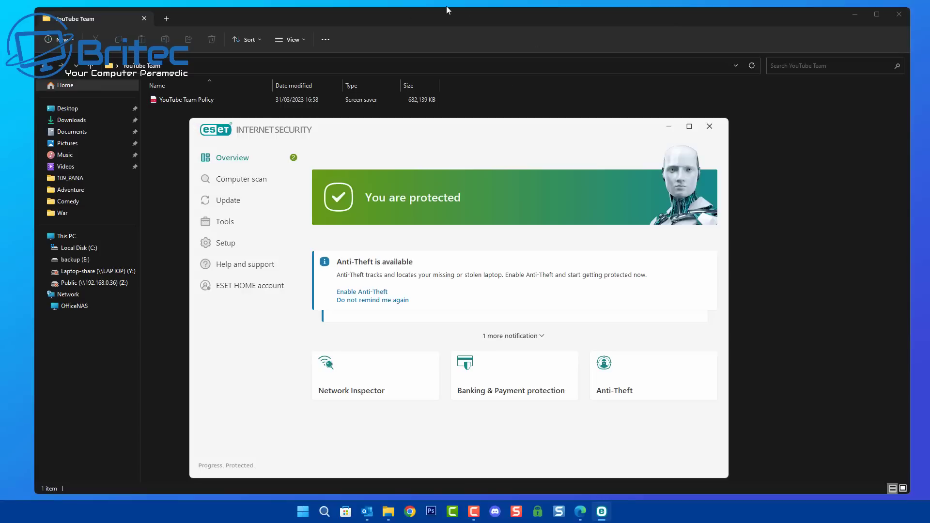
pyautogui.click(672, 131)
pyautogui.click(300, 43)
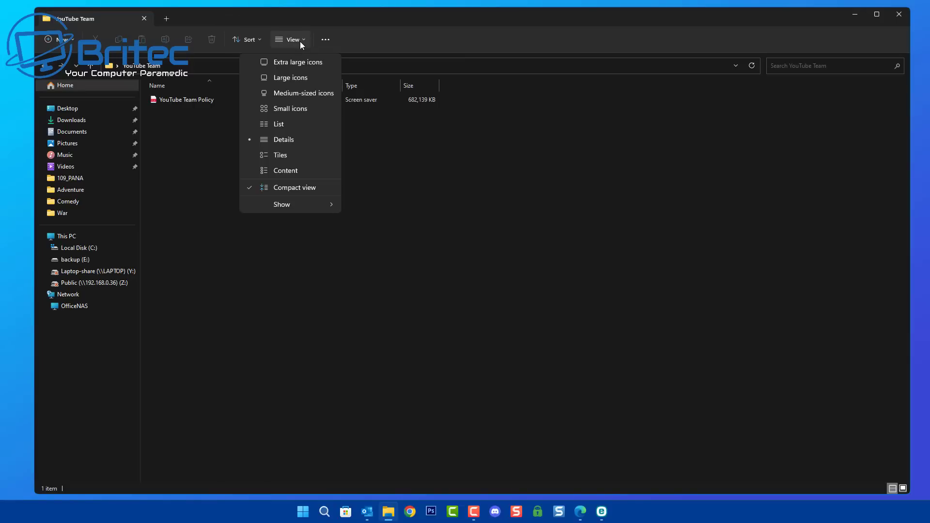
pyautogui.click(292, 61)
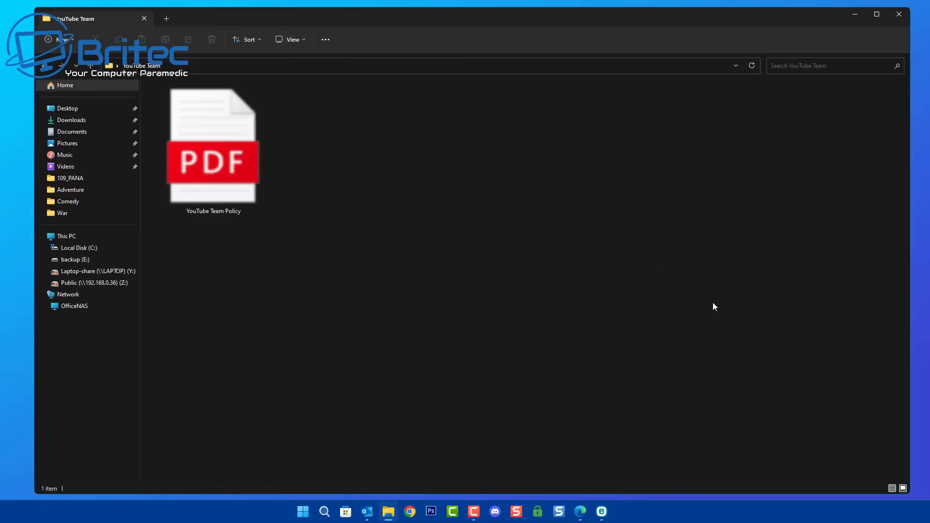
pyautogui.click(306, 40)
pyautogui.click(284, 76)
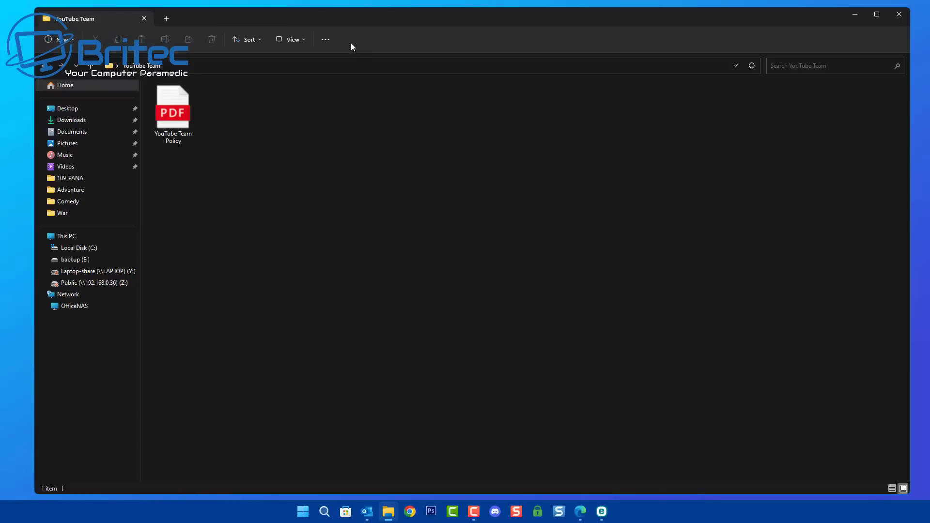
# Turn off "Hide extensions for known file types" in the Folder Options and apply the change.
pyautogui.click(331, 39)
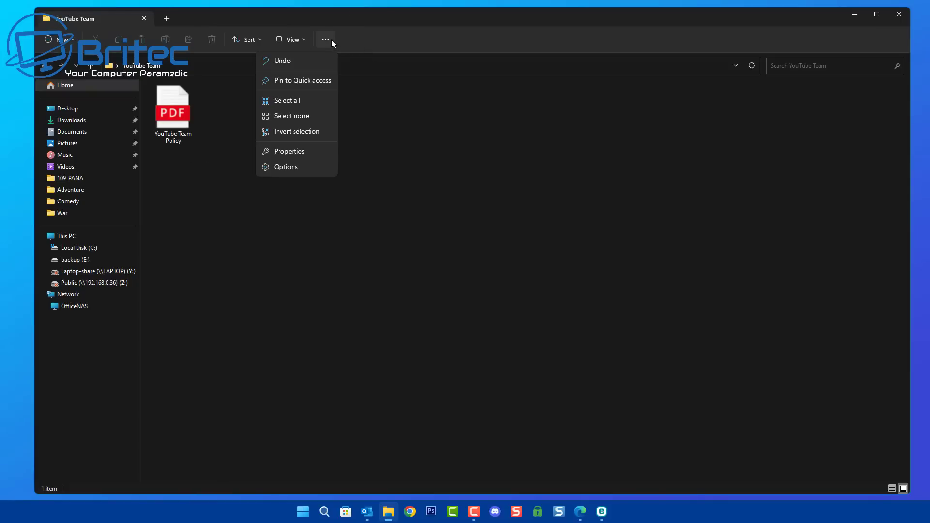
pyautogui.click(285, 168)
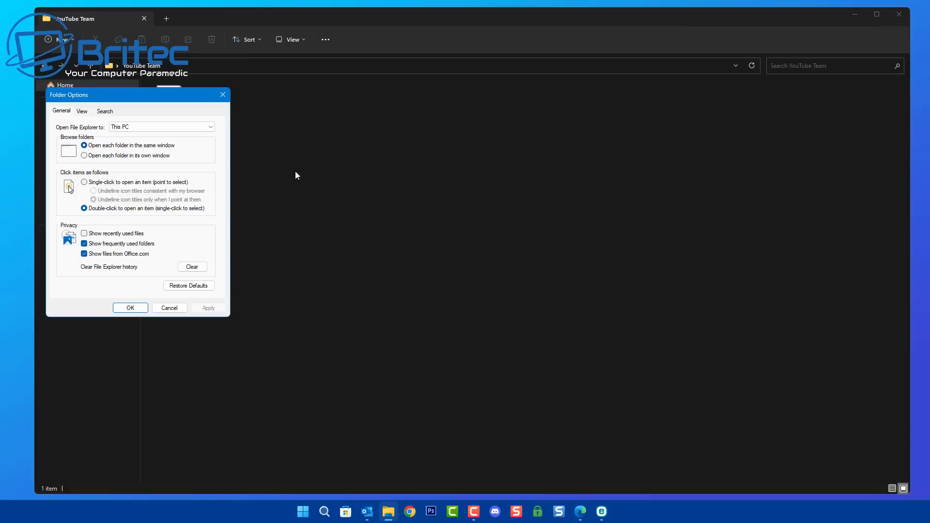
pyautogui.moveTo(175, 104); pyautogui.dragTo(357, 125)
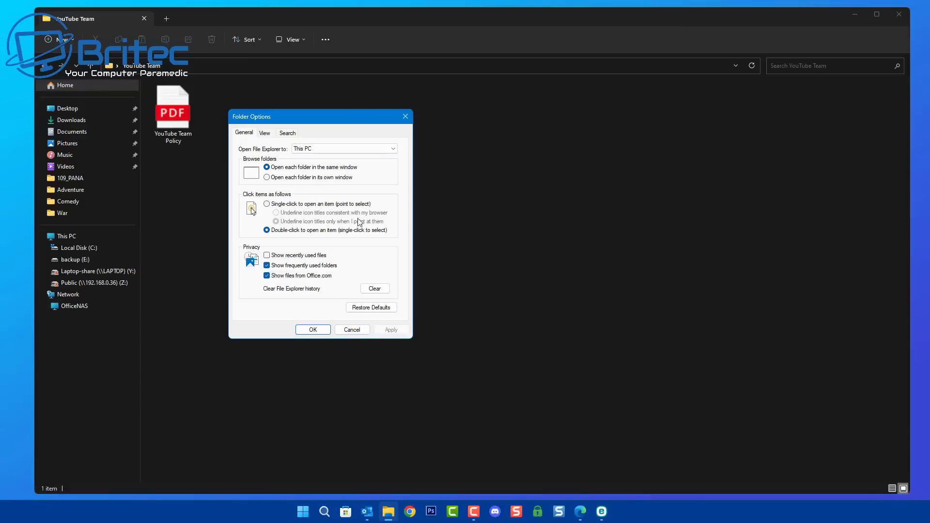
pyautogui.click(265, 133)
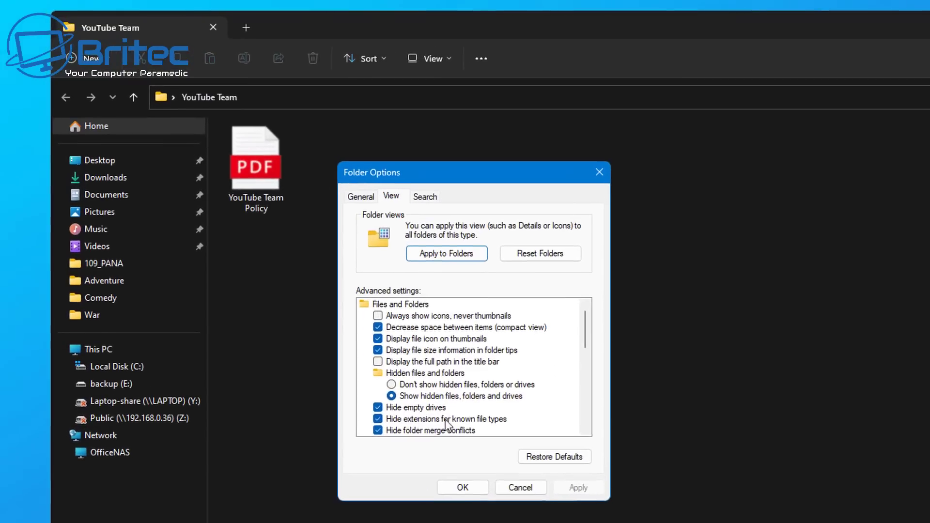
pyautogui.scroll(-1, 438, 420)
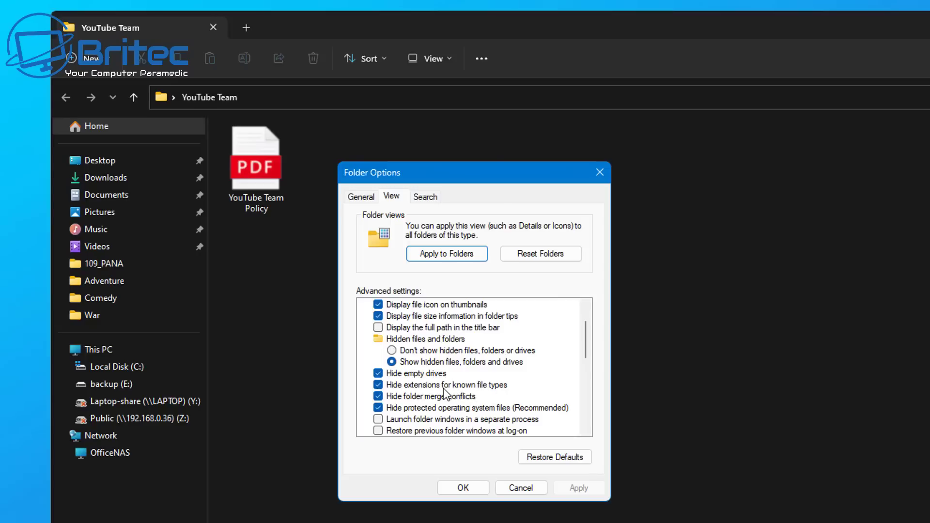
pyautogui.click(382, 385)
pyautogui.click(588, 488)
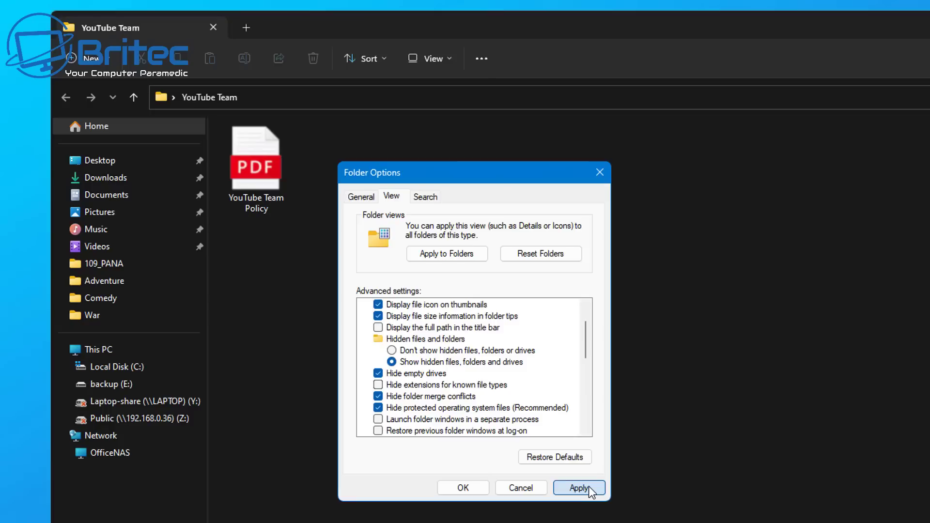
pyautogui.click(473, 488)
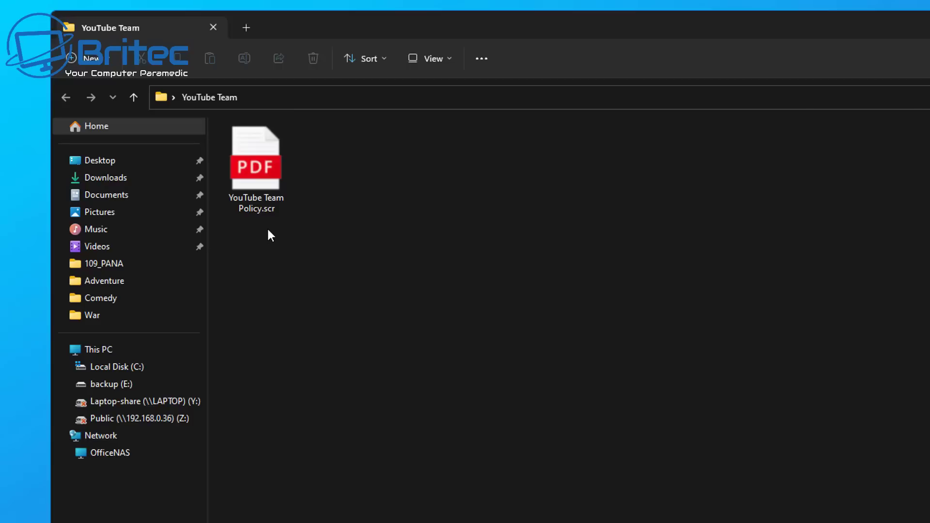
# Inspect the file inside the YouTube Team subfolder of the Virus folder, and return to the Virus folder.
pyautogui.moveTo(269, 207)
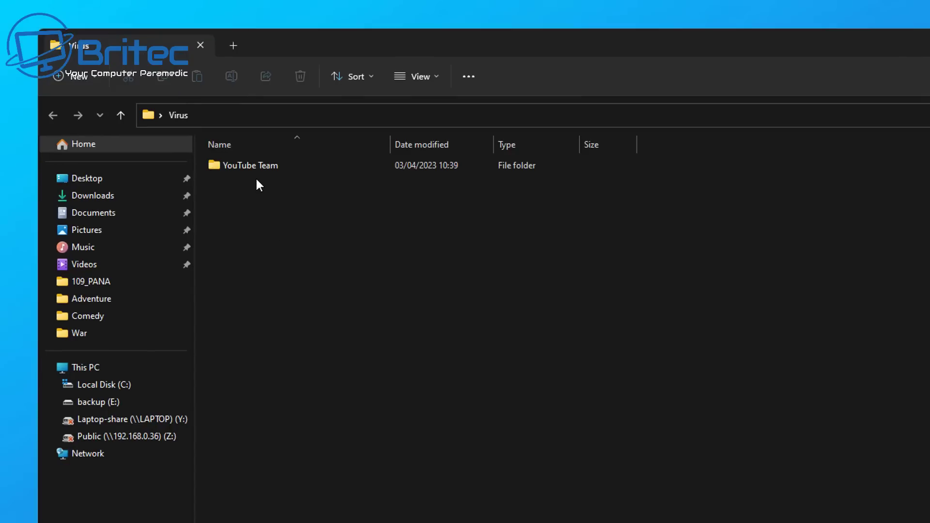
pyautogui.doubleClick(335, 165)
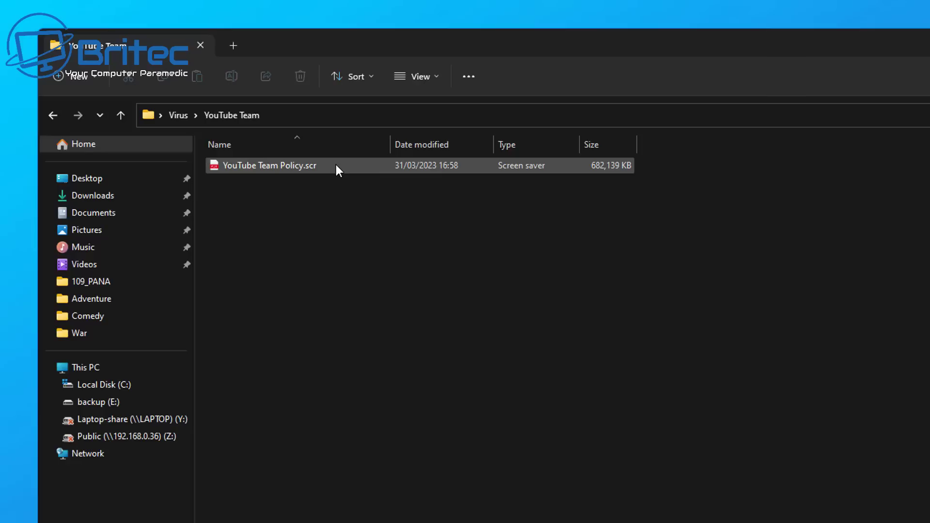
pyautogui.click(53, 115)
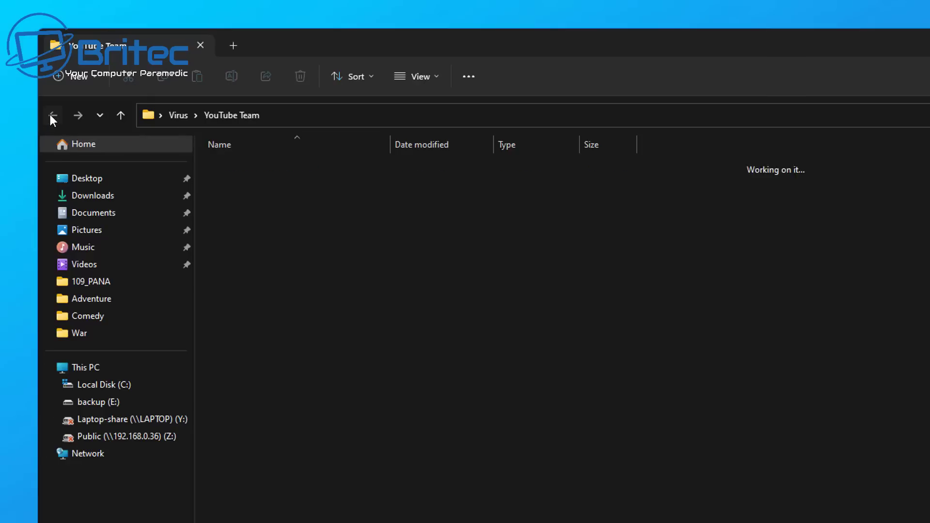
pyautogui.rightClick(310, 166)
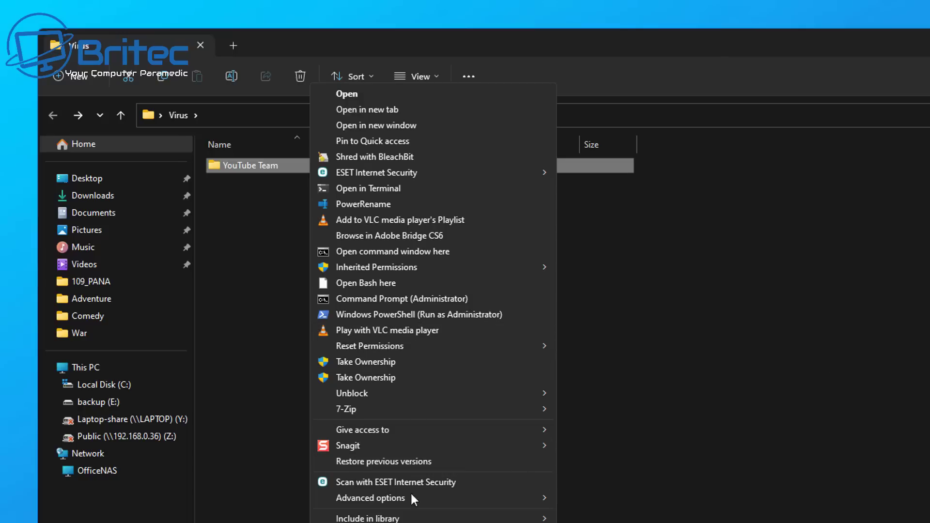
pyautogui.moveTo(451, 173)
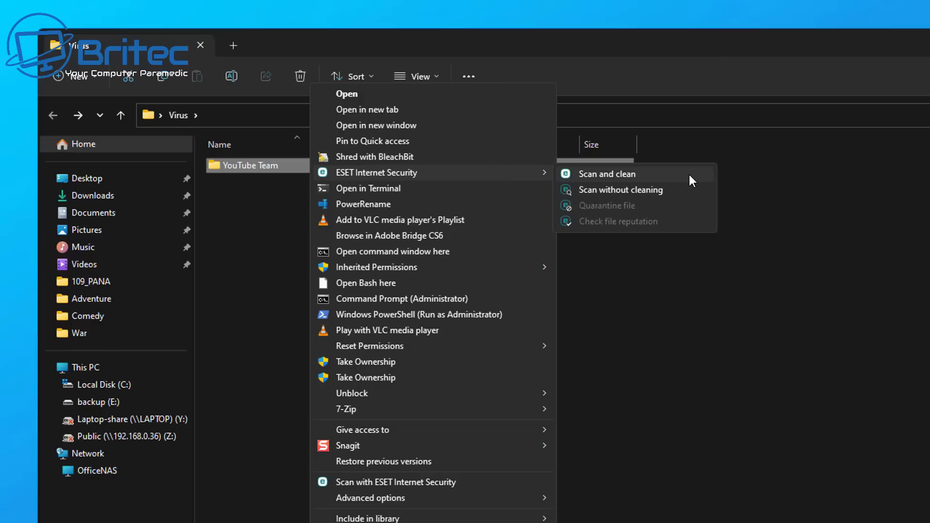
pyautogui.click(201, 470)
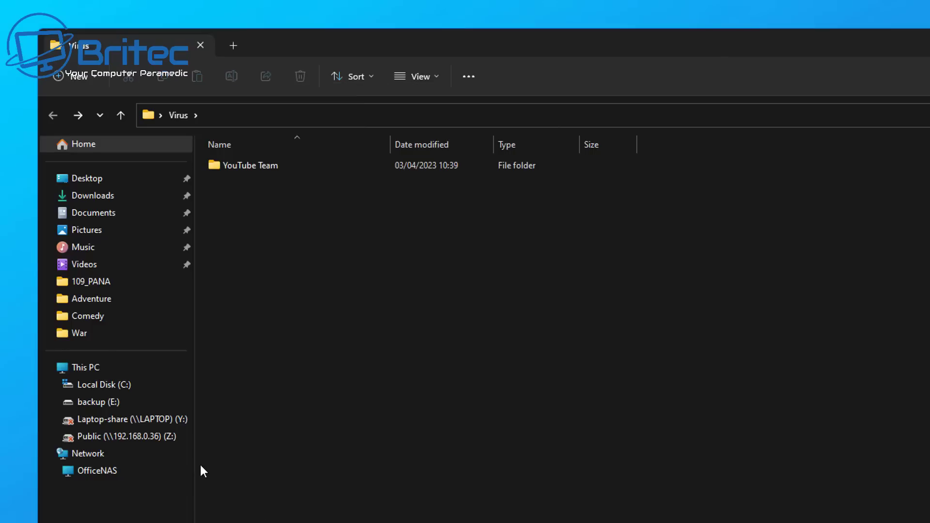
pyautogui.click(631, 169)
pyautogui.rightClick(627, 171)
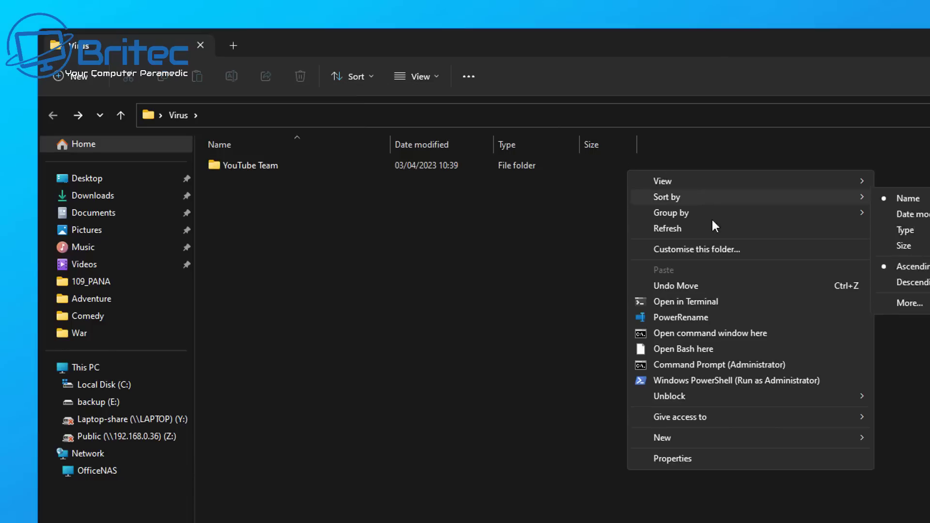
pyautogui.click(577, 232)
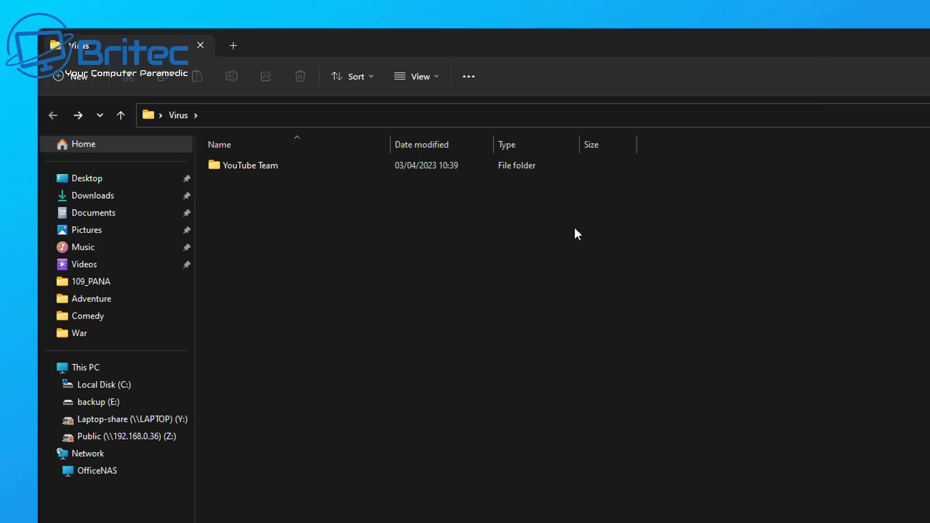
pyautogui.click(565, 169)
pyautogui.rightClick(574, 168)
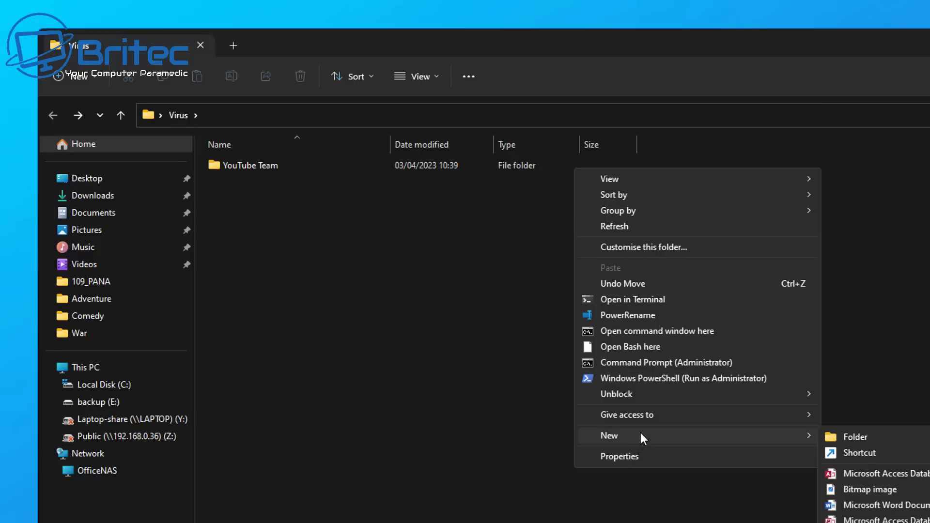
pyautogui.click(438, 444)
# Run ESET Internet Security's Scan and clean on the YouTube Team folder inside the Virus folder, and dismiss the scan notification.
pyautogui.rightClick(261, 170)
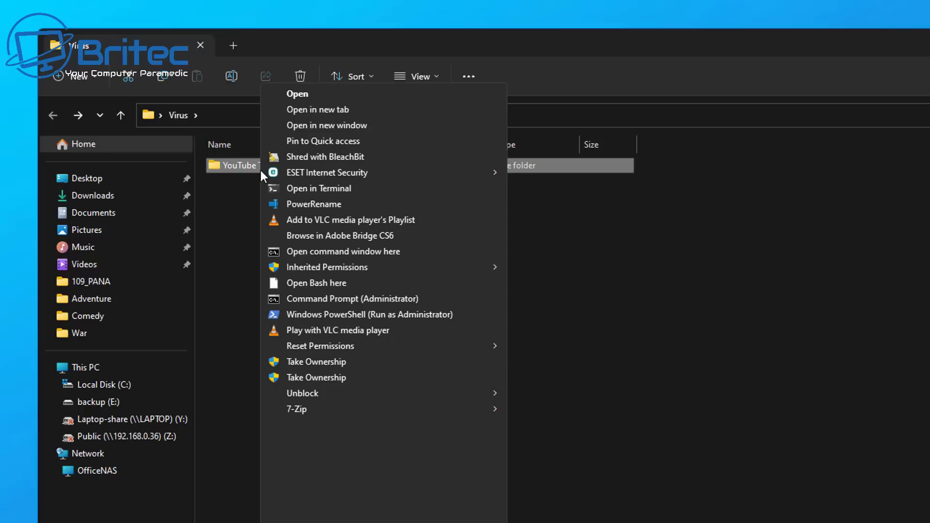
pyautogui.moveTo(482, 173)
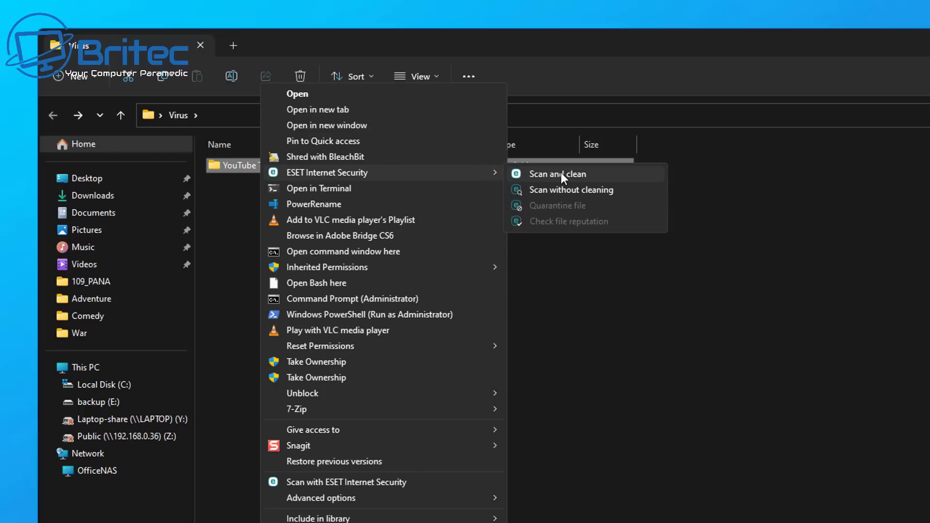
pyautogui.click(644, 176)
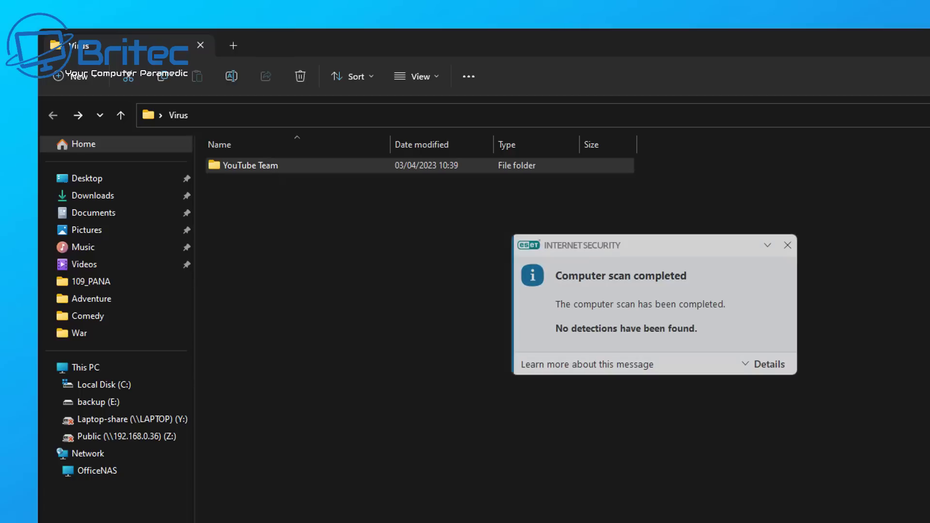
pyautogui.click(788, 249)
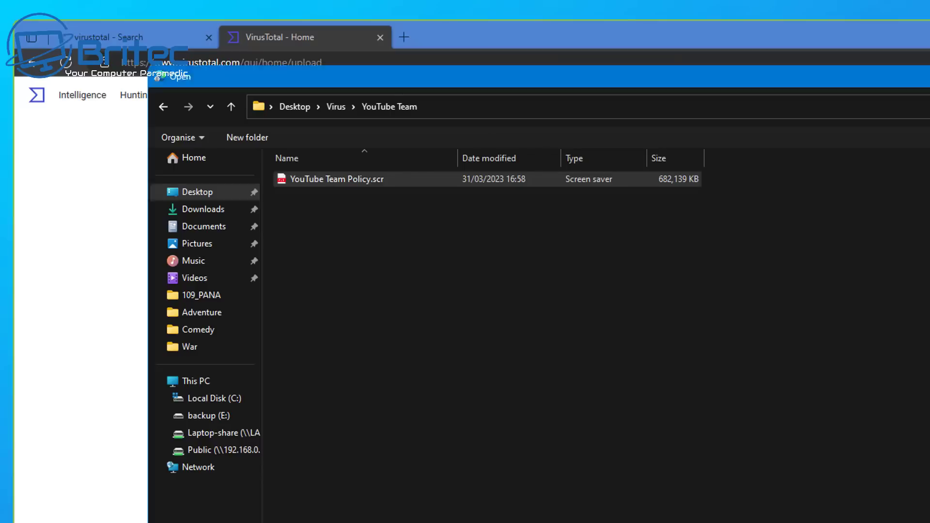
# Switch to VirusTotal in the browser and choose YouTube Team Policy.scr from the Virus folder's YouTube Team subfolder for upload.
pyautogui.press('Return')
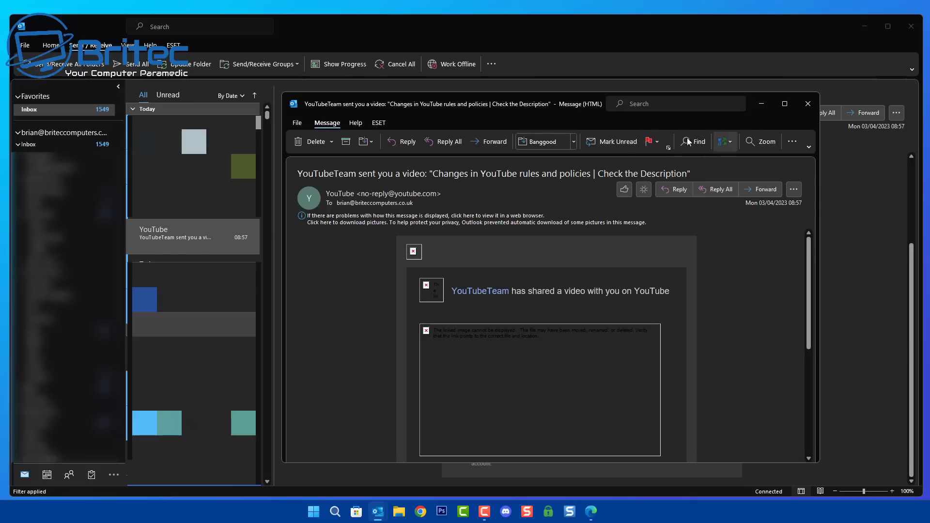
# Switch to Outlook, open the YouTubeTeam message's properties, and highlight "Received: from proxy20.mail.iad3b.rsapps.net" in its internet headers.
pyautogui.click(297, 124)
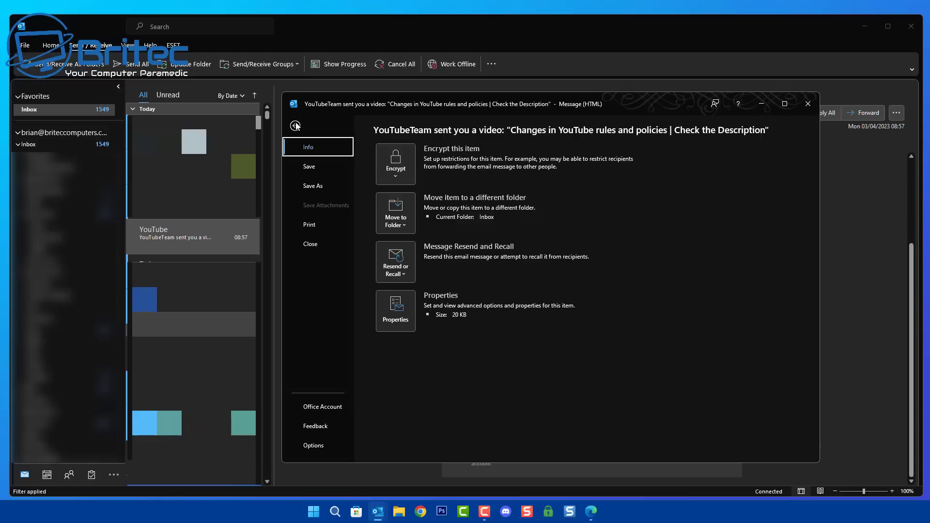
pyautogui.click(398, 308)
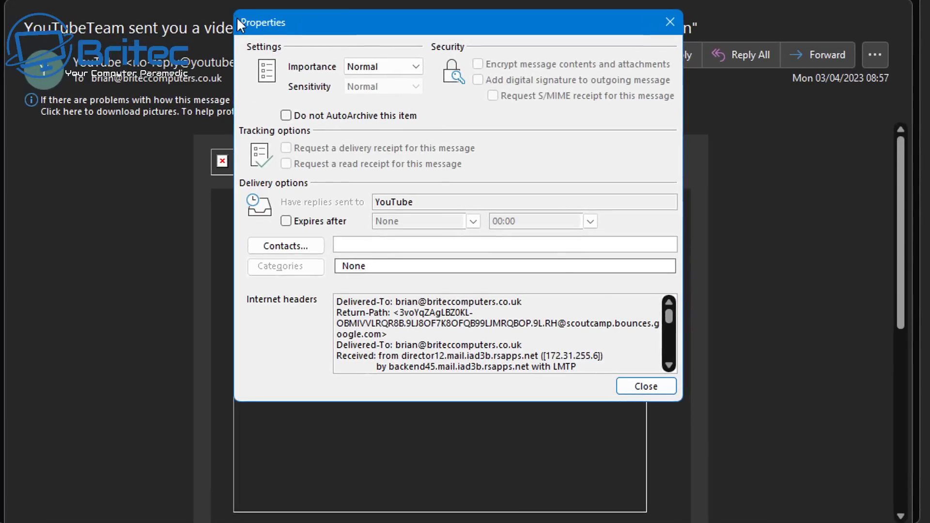
pyautogui.click(669, 366)
pyautogui.click(668, 366)
pyautogui.click(669, 366)
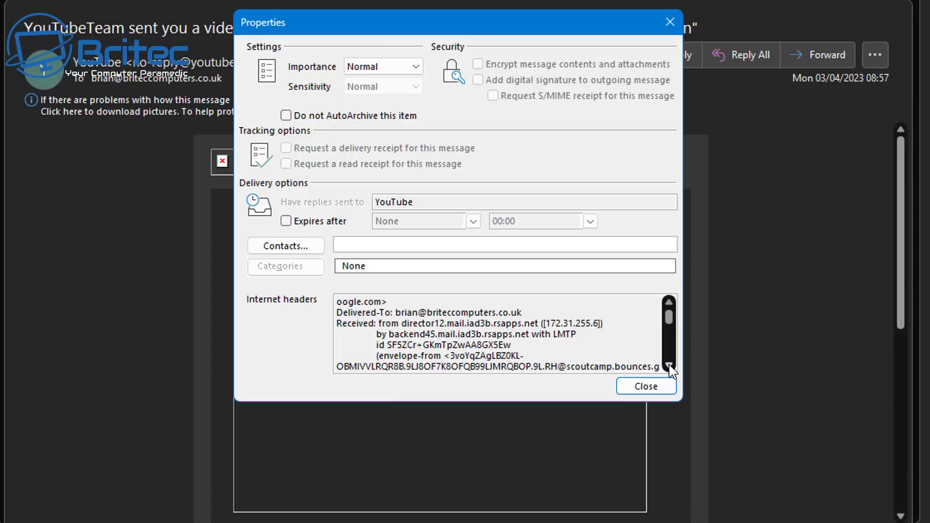
pyautogui.click(669, 367)
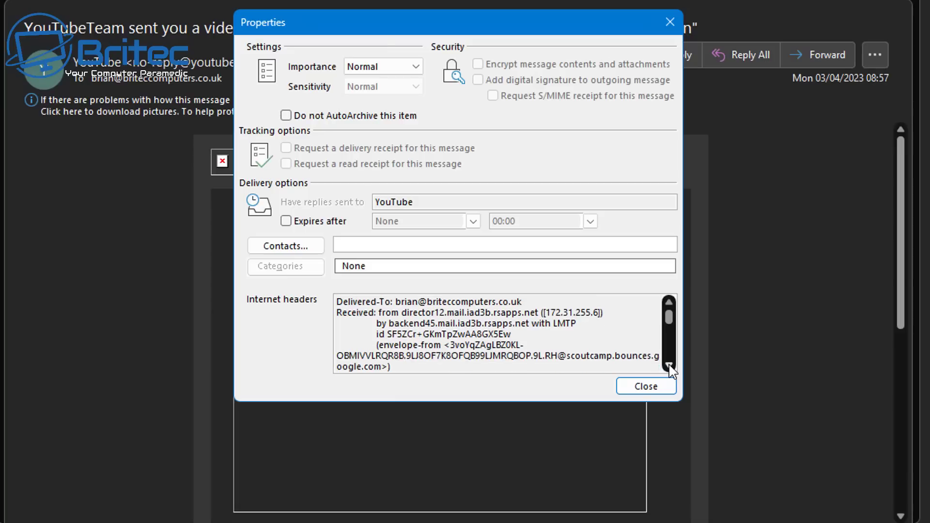
pyautogui.click(670, 367)
pyautogui.click(669, 367)
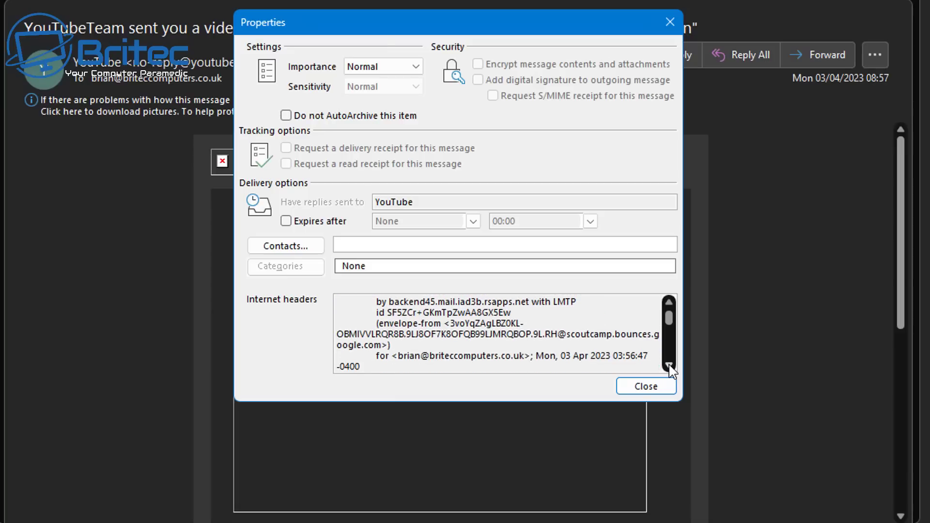
pyautogui.click(669, 367)
pyautogui.click(669, 366)
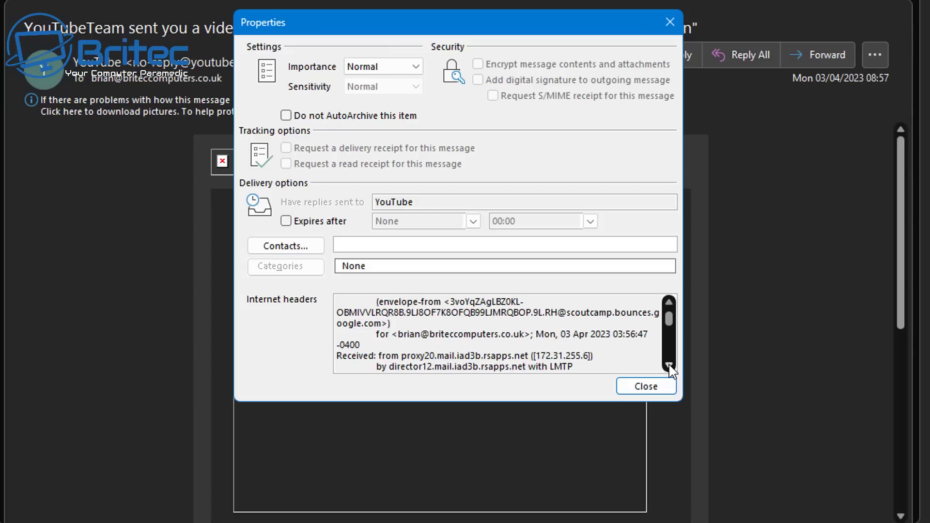
pyautogui.moveTo(337, 356); pyautogui.dragTo(529, 356)
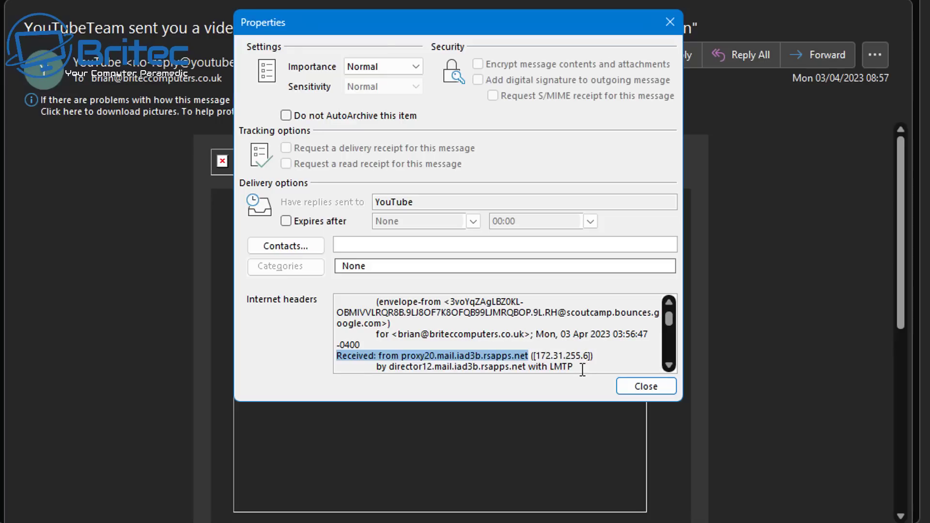
# Read on to the header entry received from smtp12.gate.iad3b and highlight its "by proxy20.mail.iad3b.rsapps.net" part.
pyautogui.click(670, 366)
pyautogui.click(670, 366)
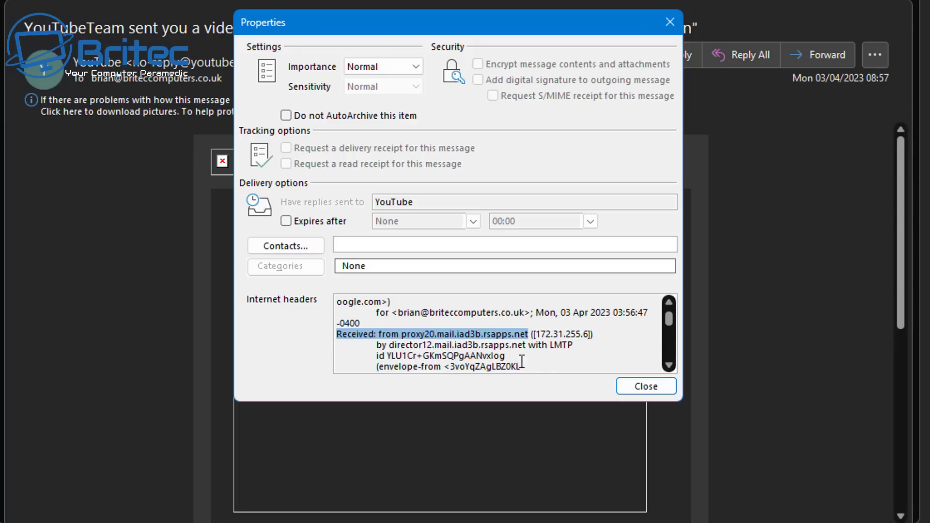
pyautogui.click(670, 367)
pyautogui.click(670, 366)
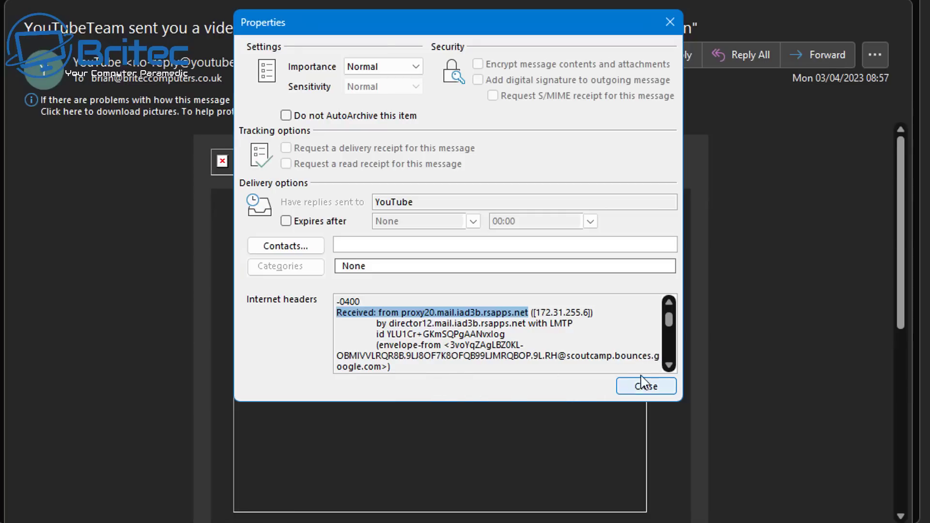
pyautogui.click(669, 366)
pyautogui.click(669, 365)
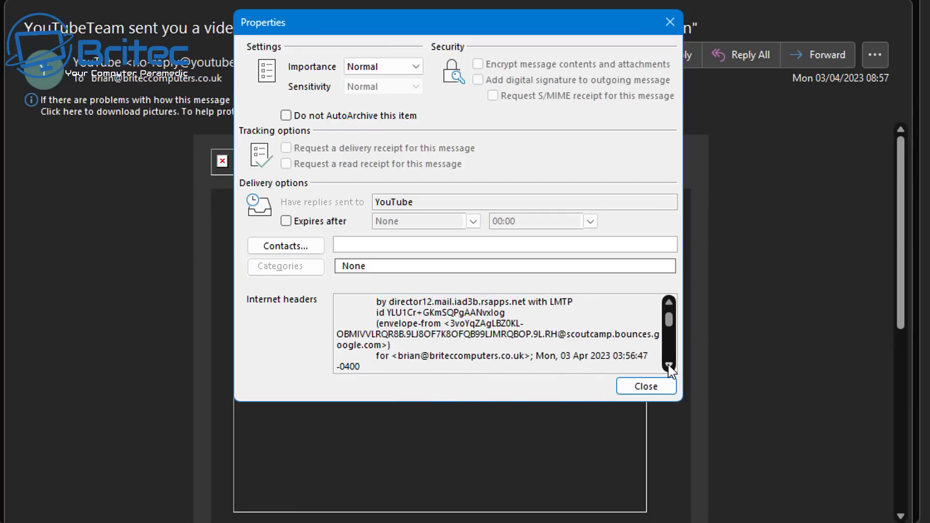
pyautogui.click(669, 366)
pyautogui.click(669, 365)
pyautogui.click(669, 366)
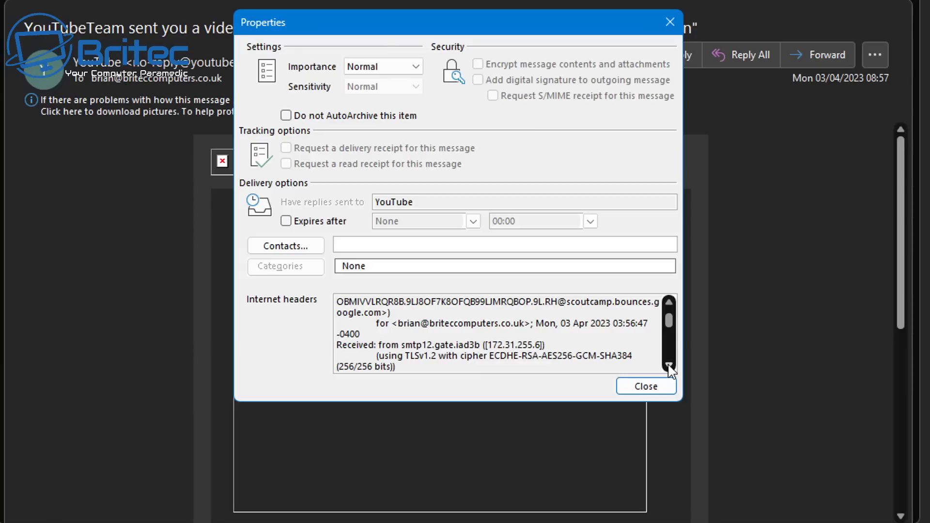
pyautogui.click(669, 366)
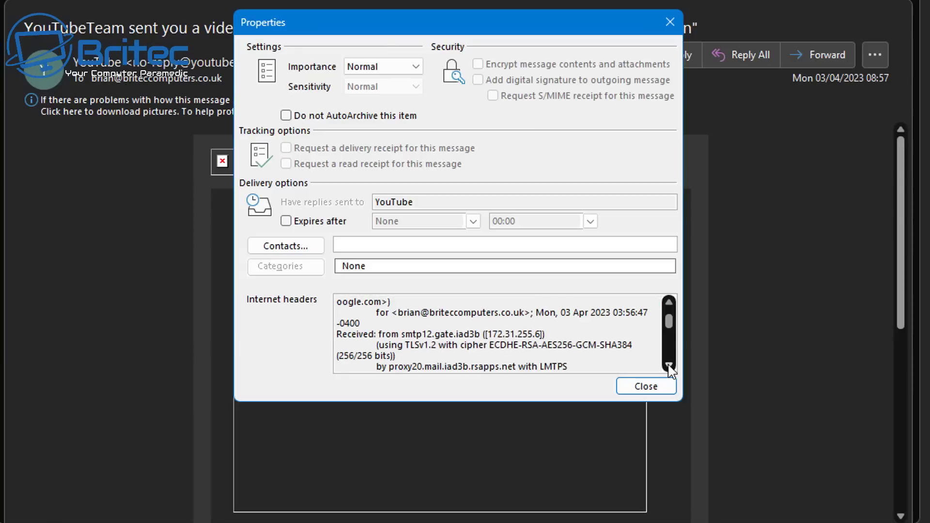
pyautogui.click(669, 366)
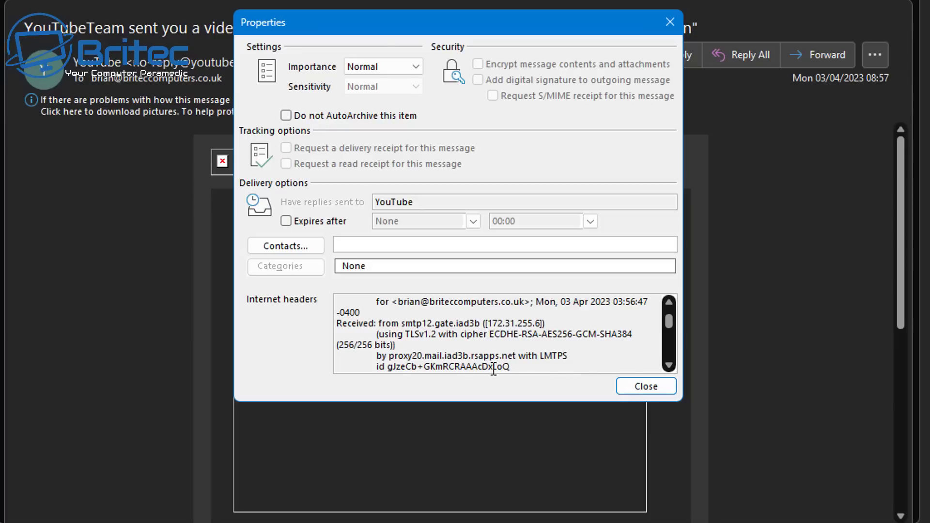
pyautogui.moveTo(515, 360); pyautogui.dragTo(379, 362)
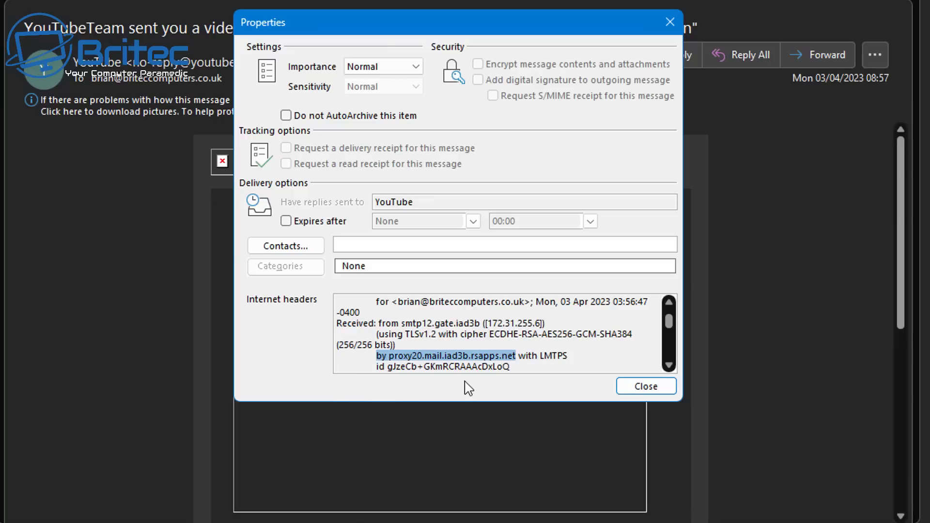
# Examine the envelope sender, Return-Path and X-Spam fields further down the internet headers.
pyautogui.click(669, 365)
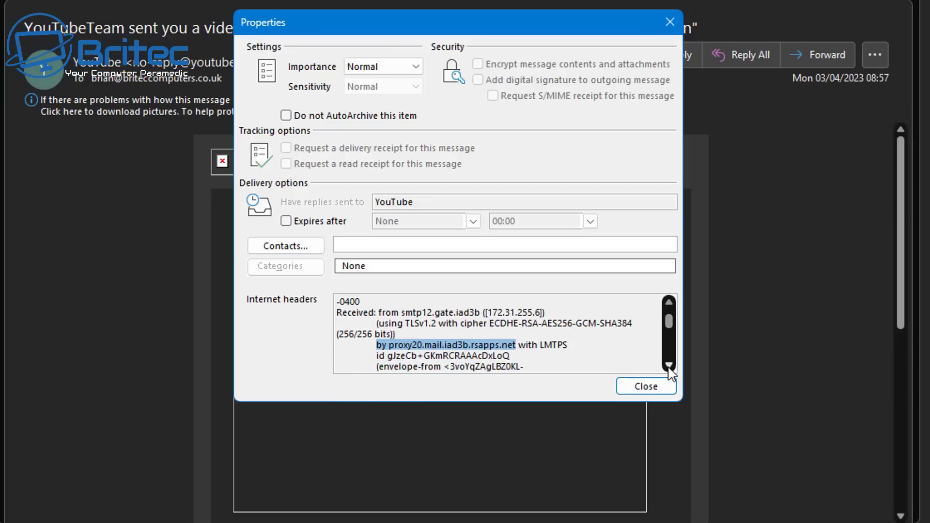
pyautogui.click(668, 366)
pyautogui.click(668, 365)
pyautogui.click(668, 366)
pyautogui.click(668, 365)
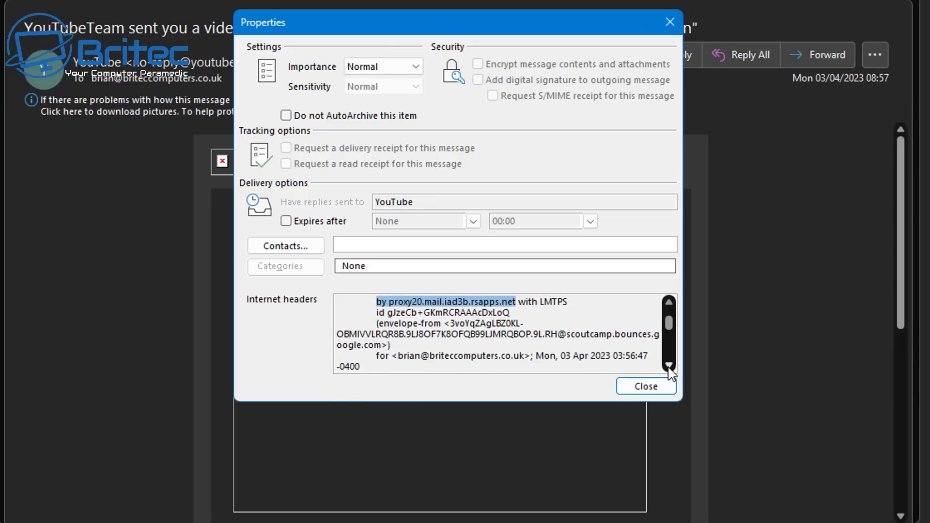
pyautogui.click(668, 366)
pyautogui.click(669, 365)
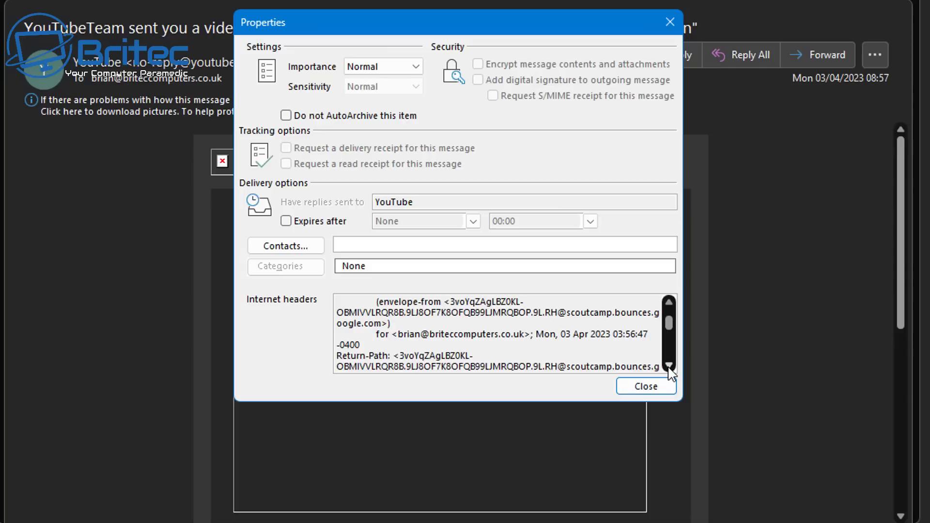
pyautogui.click(668, 365)
pyautogui.click(668, 366)
pyautogui.click(668, 366)
pyautogui.click(668, 366)
pyautogui.click(669, 366)
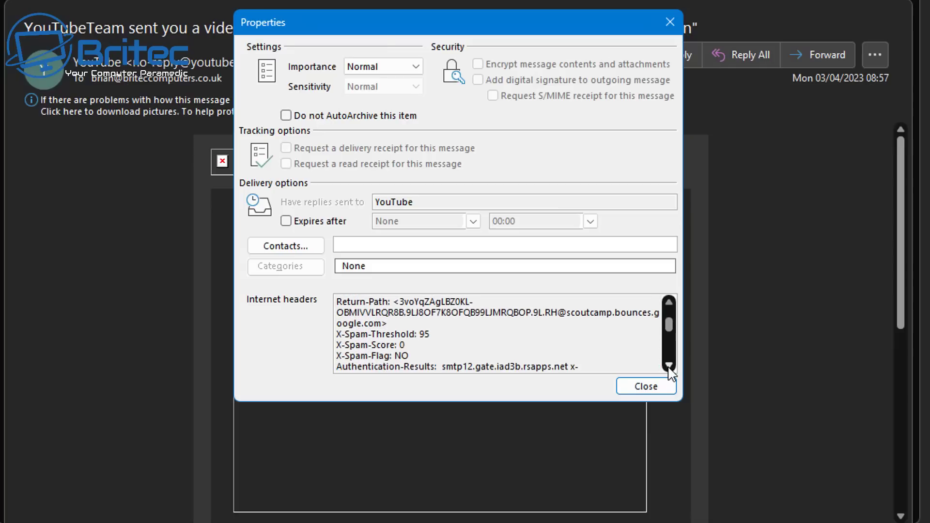
pyautogui.click(668, 366)
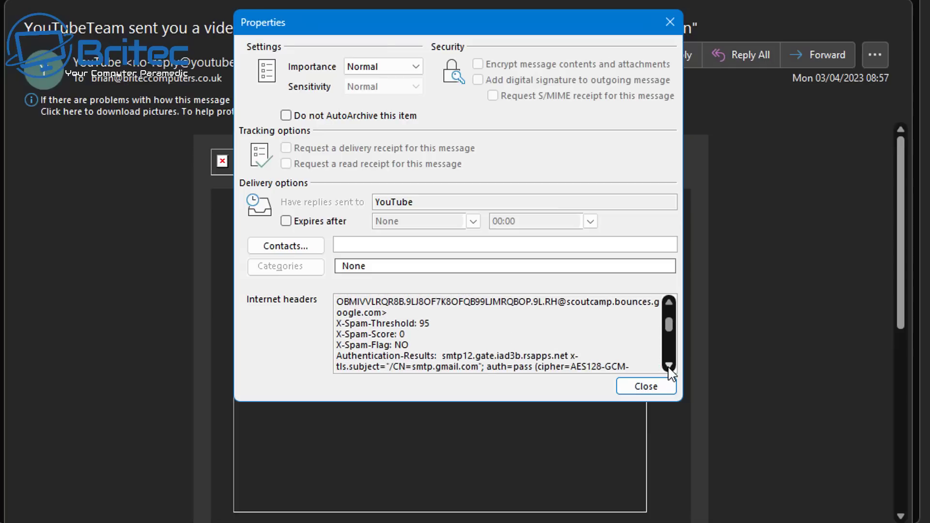
# Find the X-Virus-Scanned field in the internet headers and highlight "Virus-Scanned: OK".
pyautogui.click(668, 365)
pyautogui.click(668, 365)
pyautogui.click(669, 365)
pyautogui.click(669, 366)
pyautogui.click(668, 366)
pyautogui.click(668, 365)
pyautogui.click(668, 366)
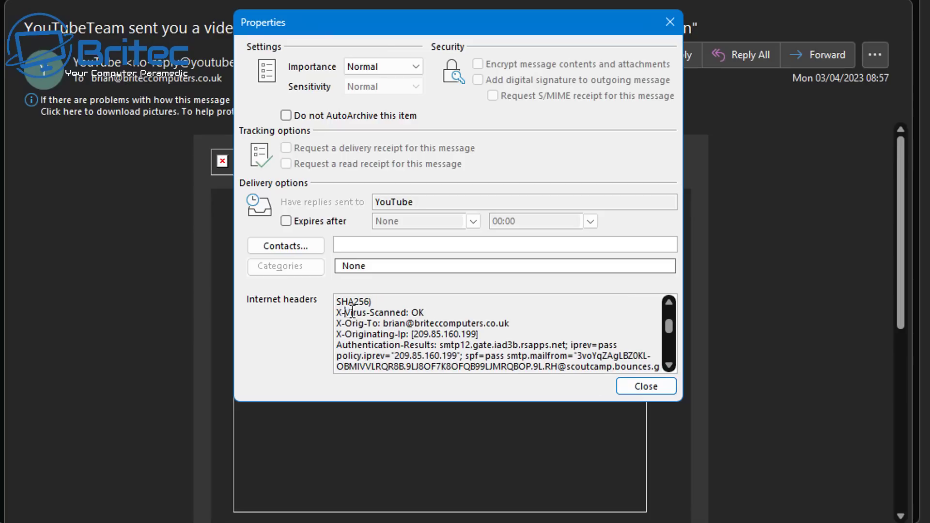
pyautogui.moveTo(344, 312); pyautogui.dragTo(442, 312)
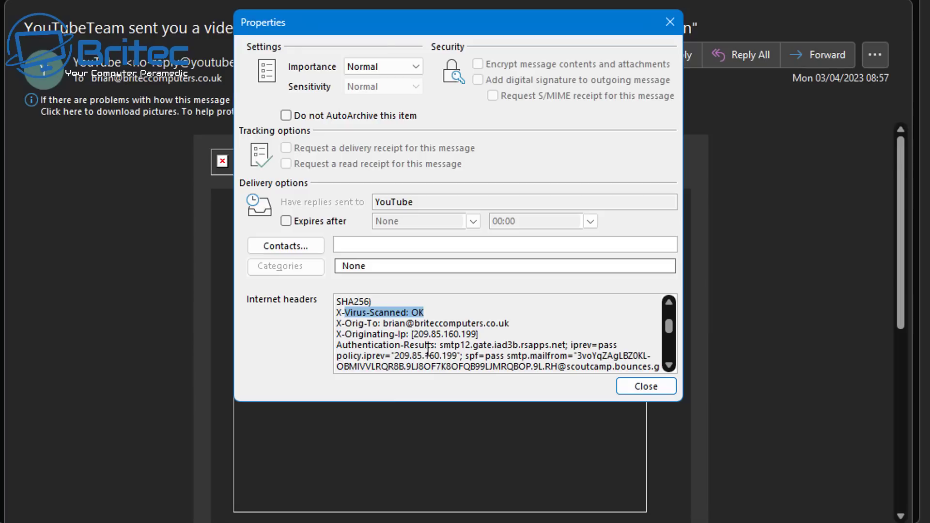
# Examine the X-Originating-Ip, Authentication-Results, X-Suspicious-Flag and following Received fields in the internet headers.
pyautogui.click(670, 366)
pyautogui.click(669, 365)
pyautogui.click(669, 365)
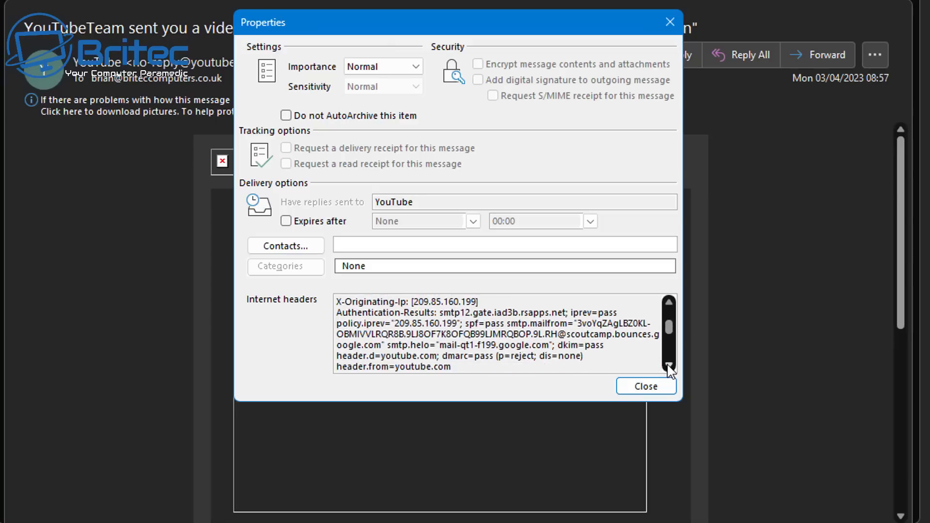
pyautogui.click(670, 365)
pyautogui.click(669, 365)
pyautogui.click(669, 365)
pyautogui.click(669, 365)
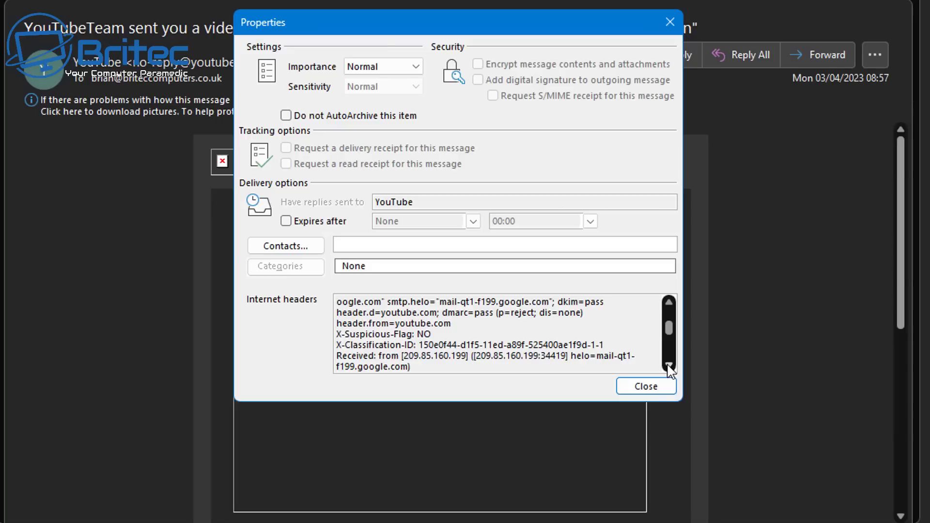
pyautogui.click(669, 367)
pyautogui.click(668, 366)
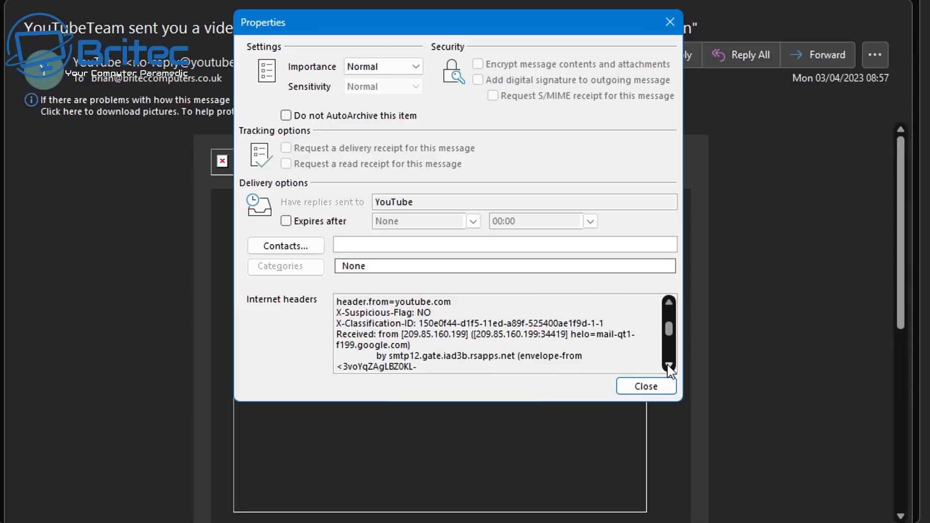
# Read the Received entry from mail-qt1-f199.google.com in the internet headers, including its envelope sender and ESMTPS cipher details.
pyautogui.click(669, 367)
pyautogui.click(669, 366)
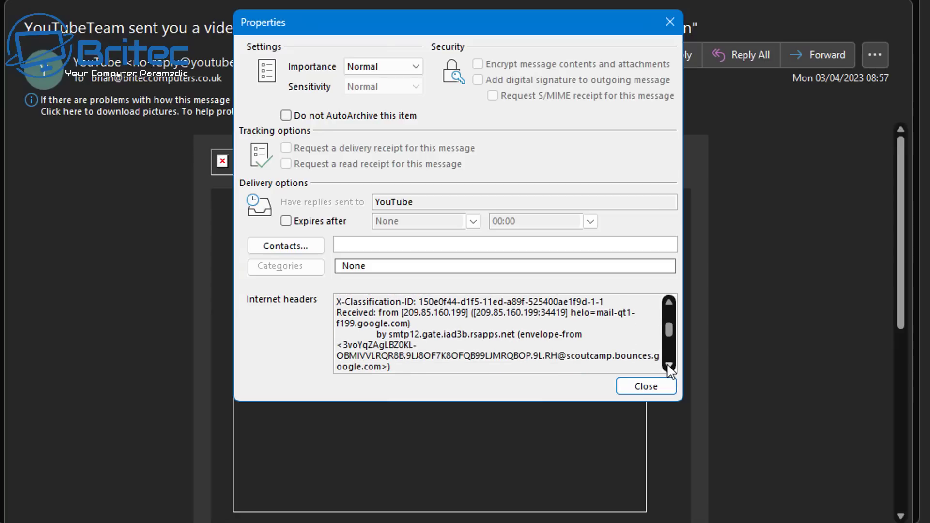
pyautogui.click(669, 367)
pyautogui.click(669, 367)
pyautogui.click(669, 366)
pyautogui.click(669, 367)
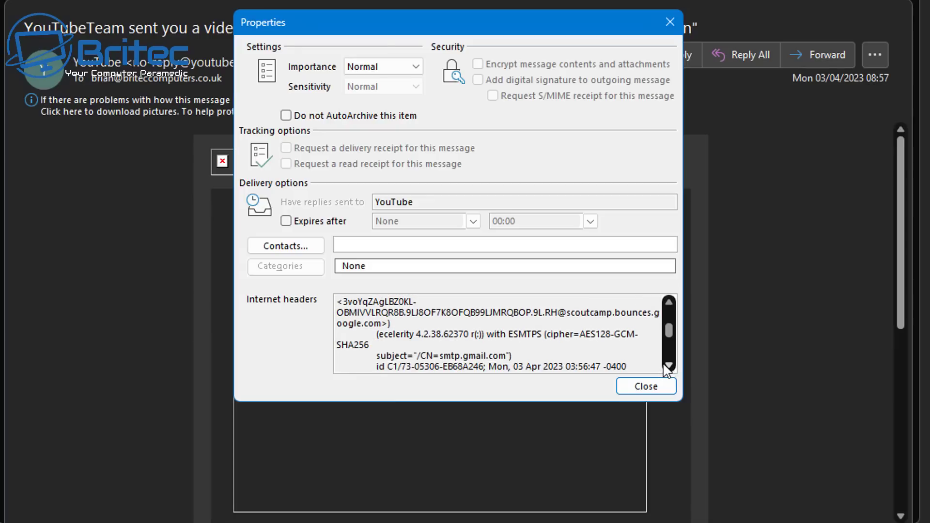
# Examine the Received entry by mail-qt1-f199.google.com and the start of the DKIM-Signature field in the internet headers.
pyautogui.click(669, 367)
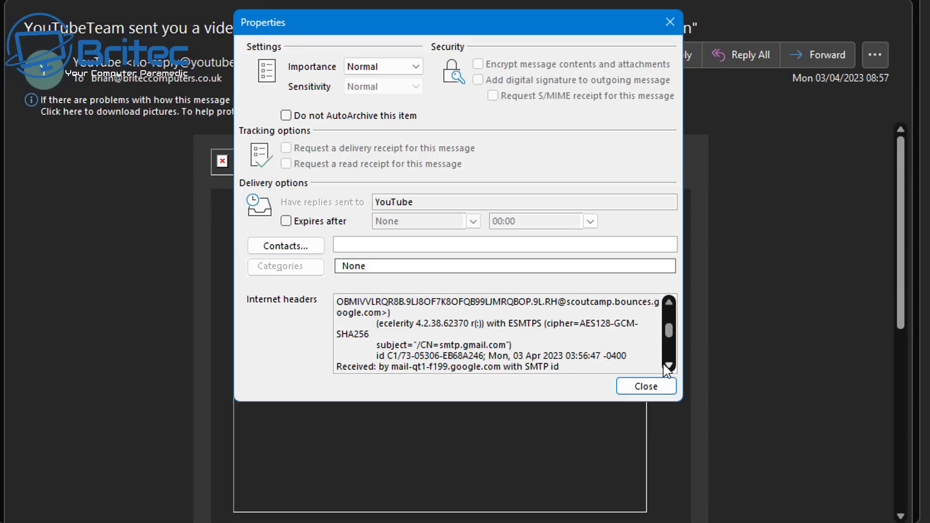
pyautogui.click(669, 367)
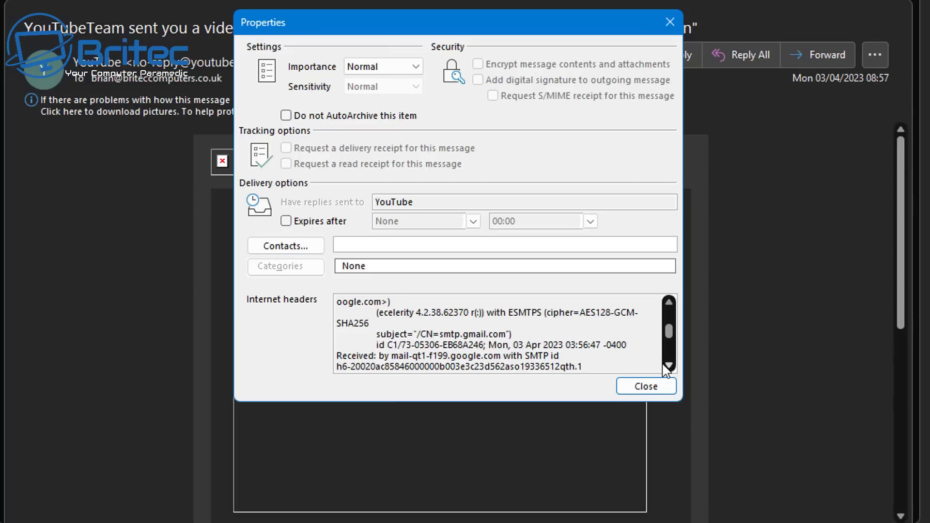
pyautogui.click(668, 366)
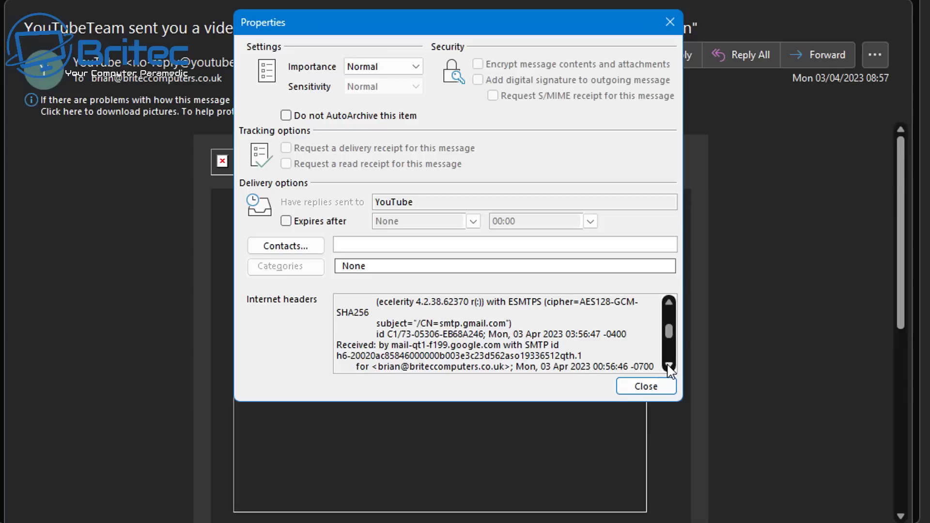
pyautogui.click(669, 367)
pyautogui.click(668, 366)
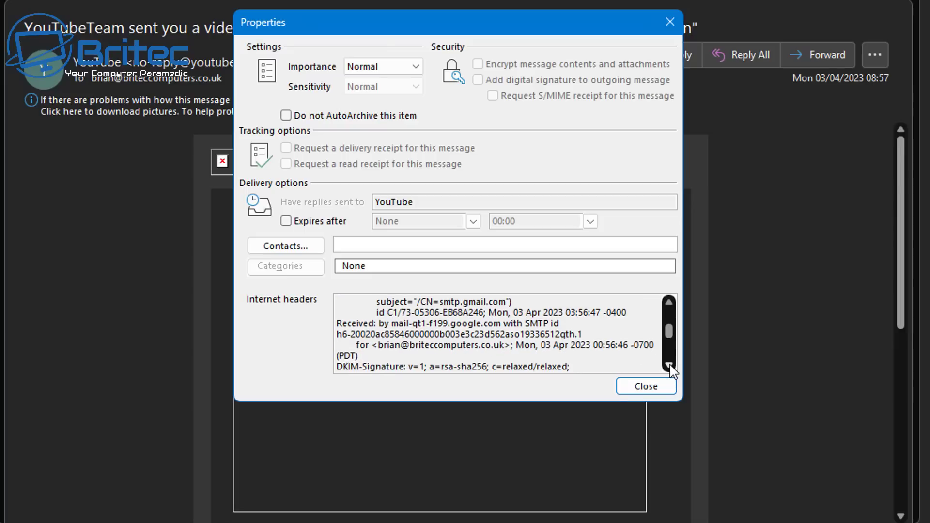
pyautogui.click(669, 366)
pyautogui.click(669, 367)
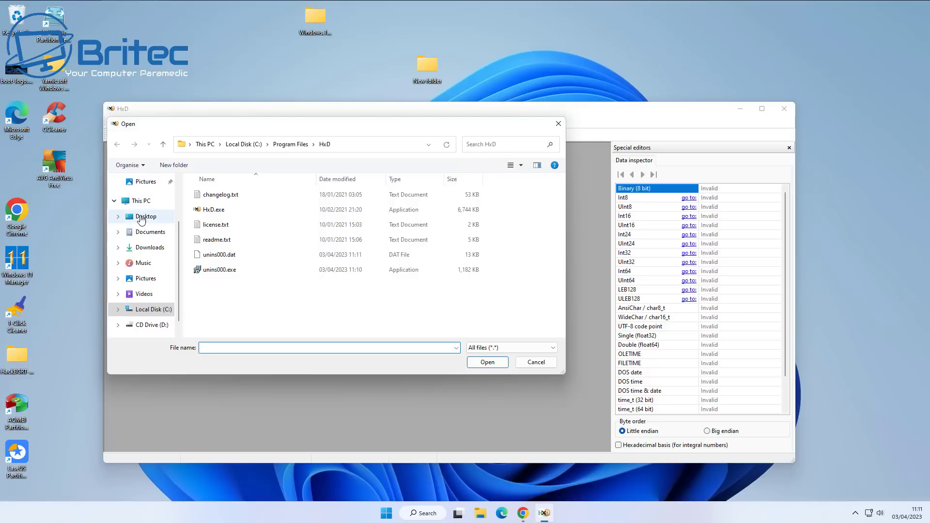
# Open YouTube Team Policy.scr in HxD from the YouTube Team folder inside the desktop's Virus folder.
pyautogui.click(130, 213)
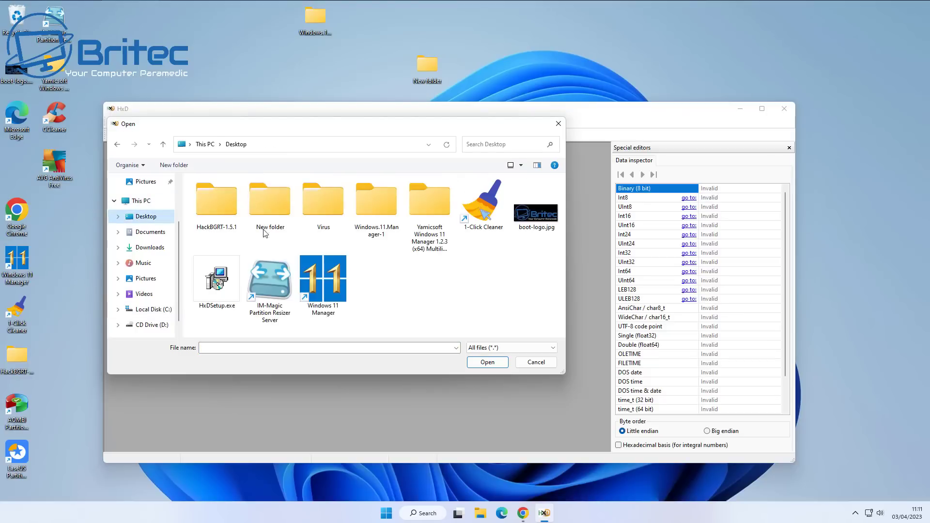
pyautogui.doubleClick(339, 222)
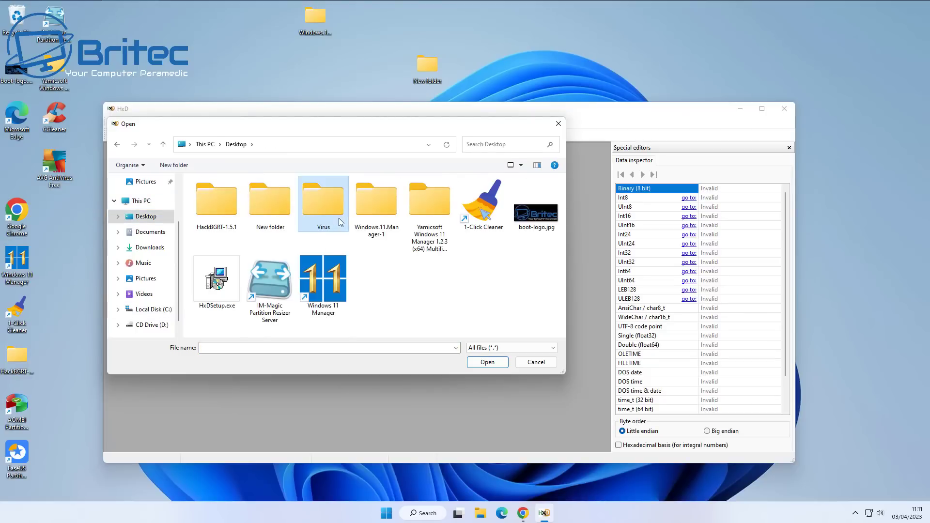
pyautogui.doubleClick(228, 201)
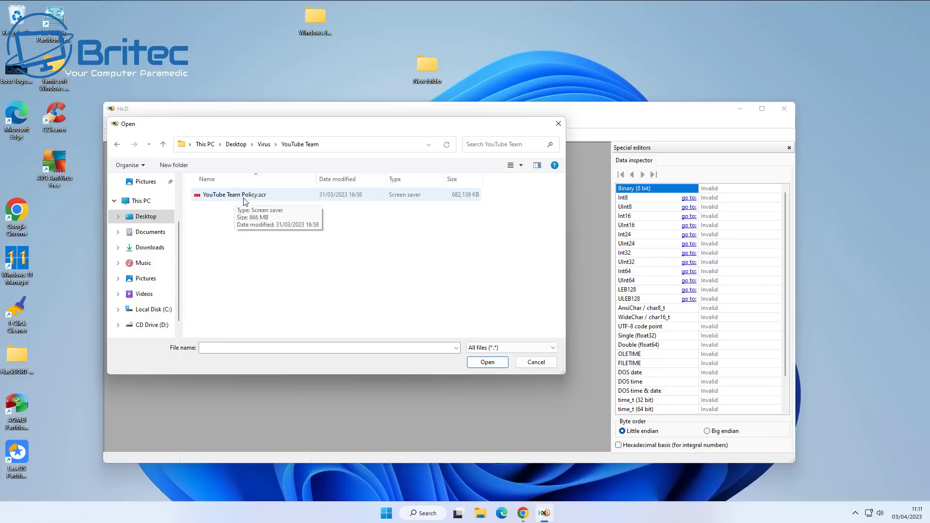
pyautogui.click(244, 199)
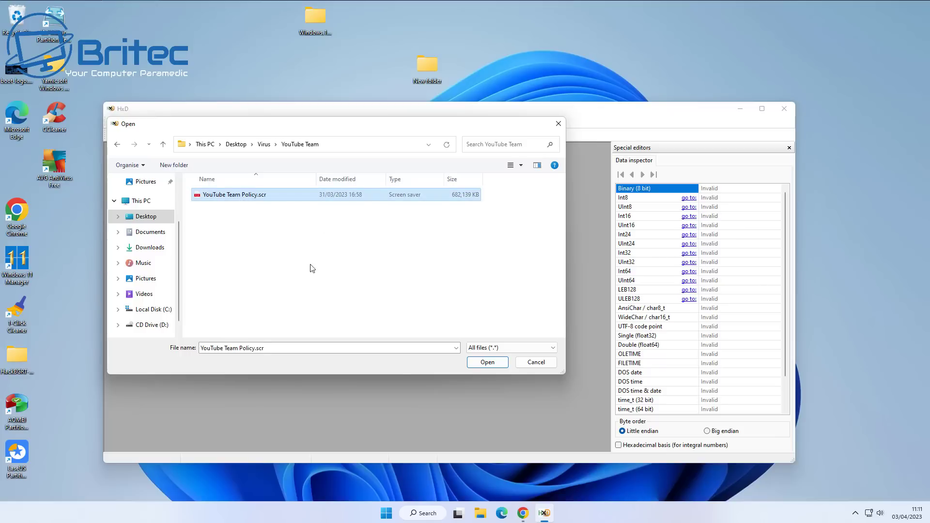
pyautogui.click(474, 365)
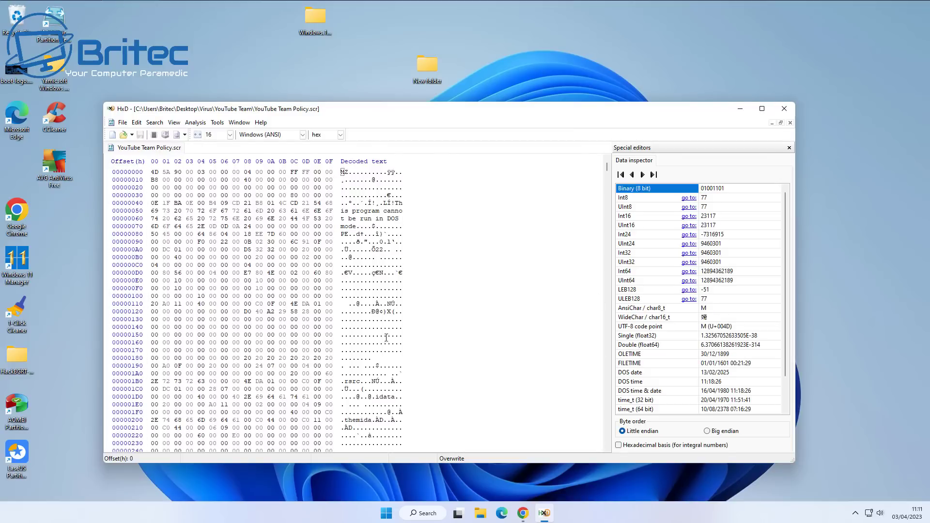
# Look through the file's hex data and decoded text from the first offset to near the end and back to the start.
pyautogui.scroll(-4, 521, 363)
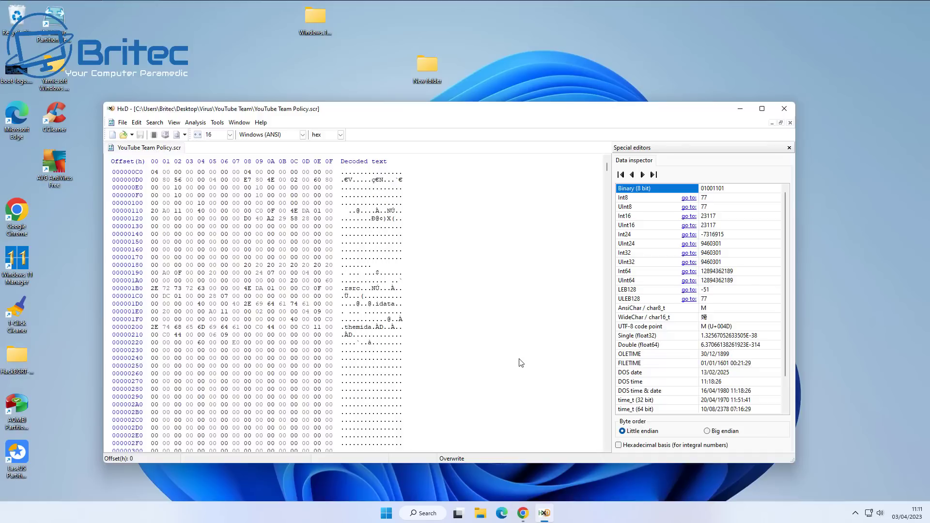
pyautogui.scroll(-13, 520, 363)
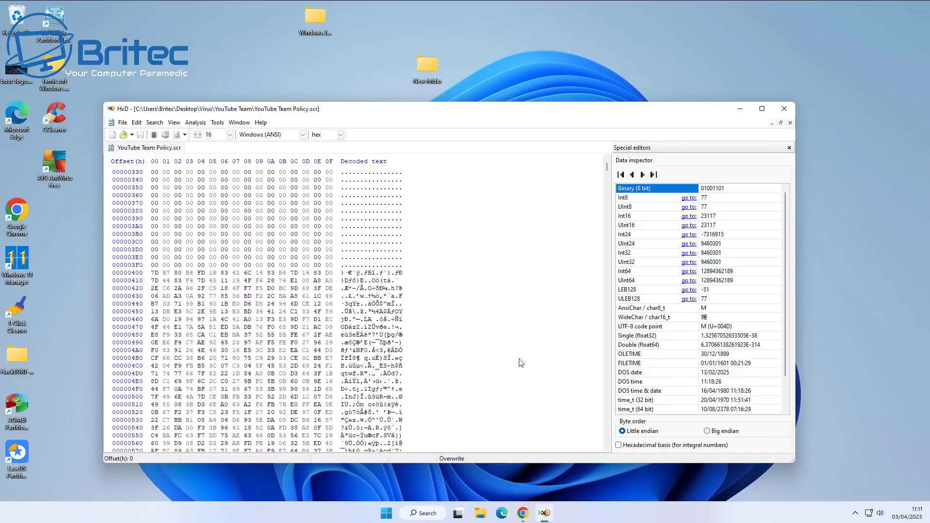
pyautogui.scroll(-20, 520, 363)
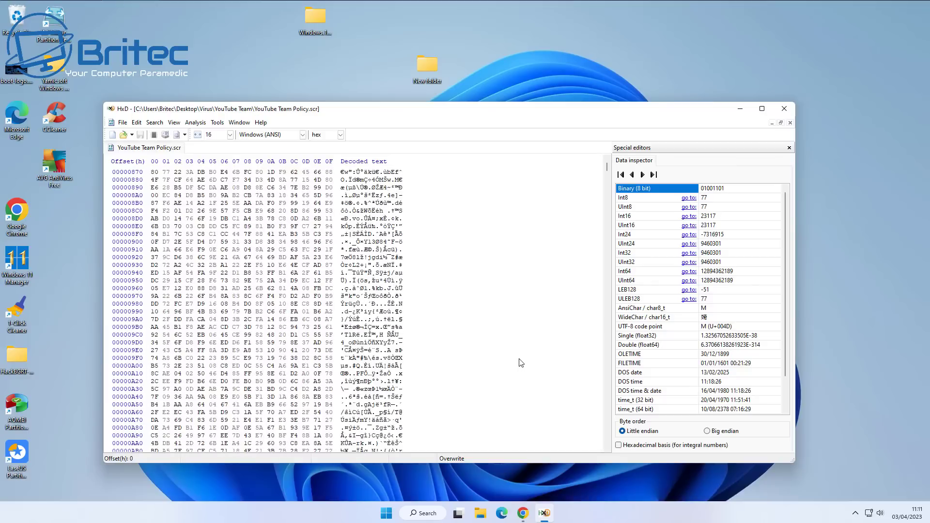
pyautogui.scroll(-5, 520, 362)
pyautogui.moveTo(607, 168); pyautogui.dragTo(604, 354)
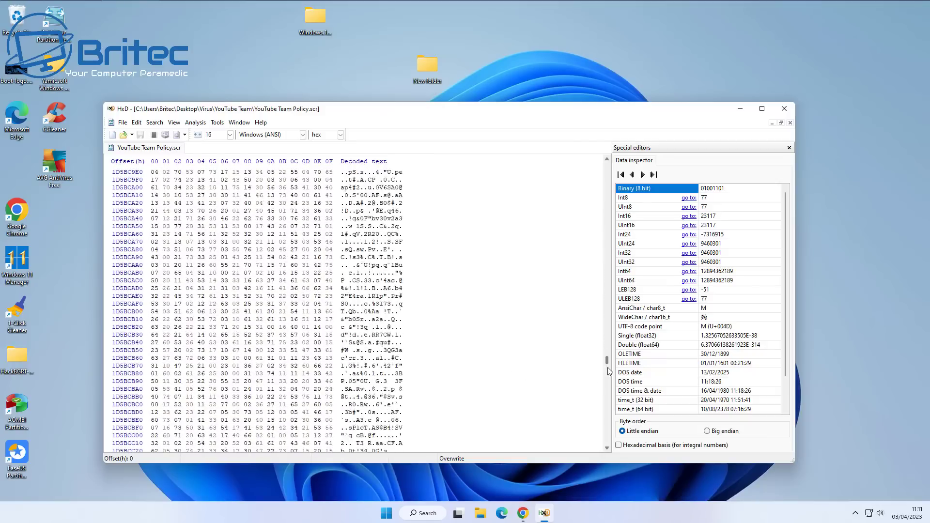
pyautogui.moveTo(609, 371); pyautogui.dragTo(612, 442)
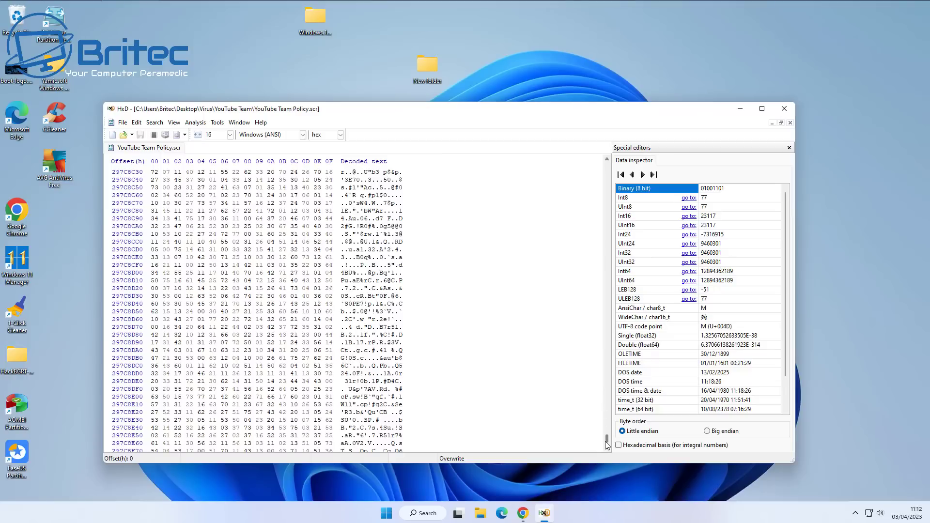
pyautogui.moveTo(606, 443); pyautogui.dragTo(608, 392)
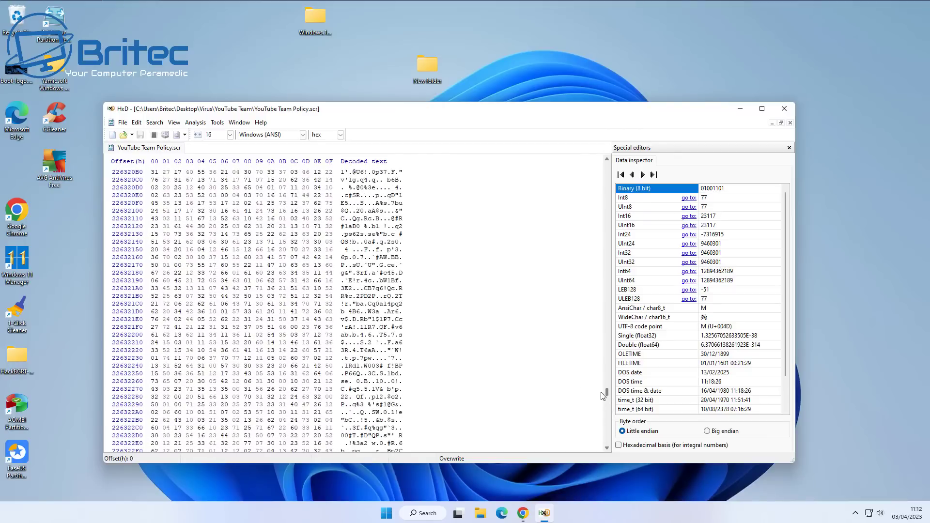
pyautogui.scroll(5, 531, 383)
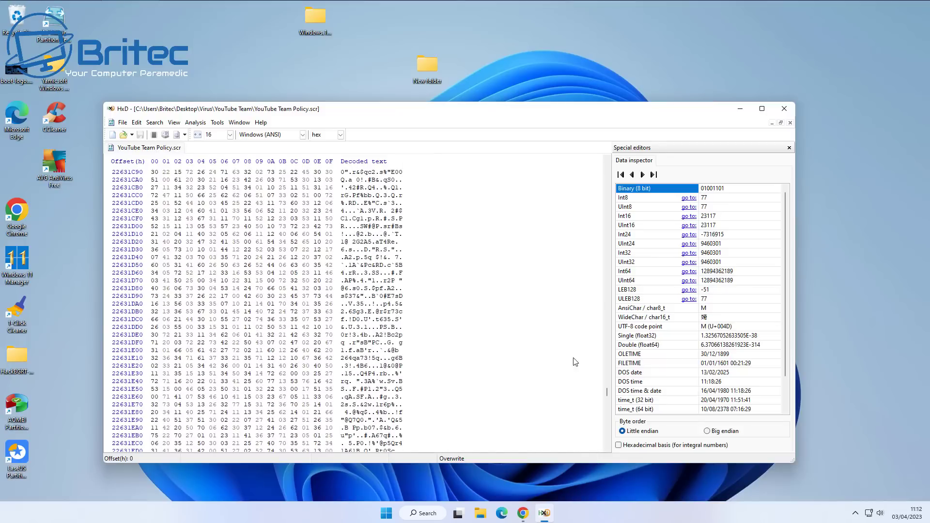
pyautogui.moveTo(608, 393); pyautogui.dragTo(608, 347)
pyautogui.moveTo(616, 314); pyautogui.dragTo(618, 161)
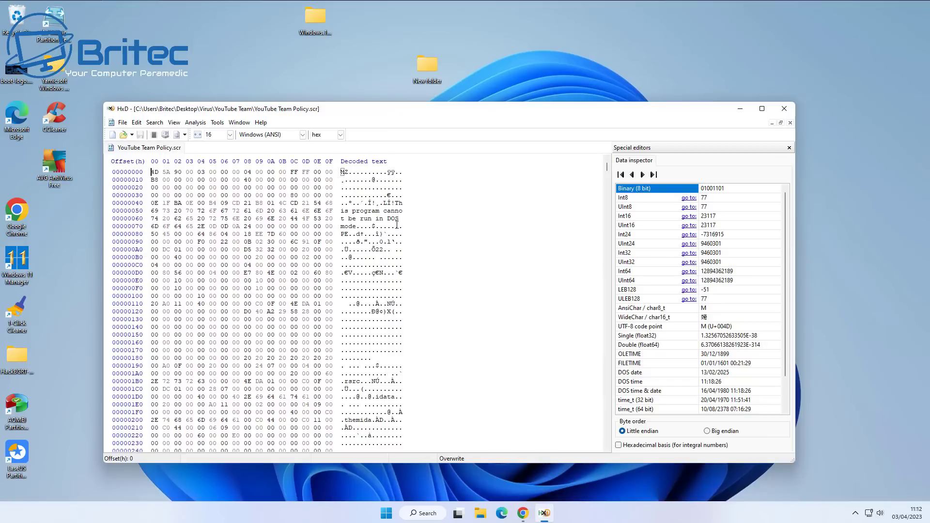
# Examine the header and zero-filled region at the file's start and the data block beginning at offset 00000400.
pyautogui.scroll(-6, 415, 317)
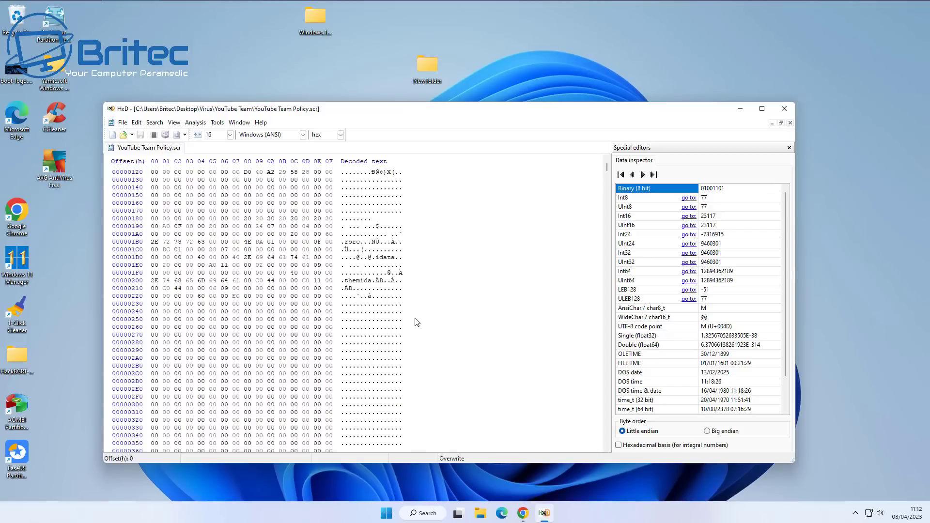
pyautogui.scroll(-12, 415, 322)
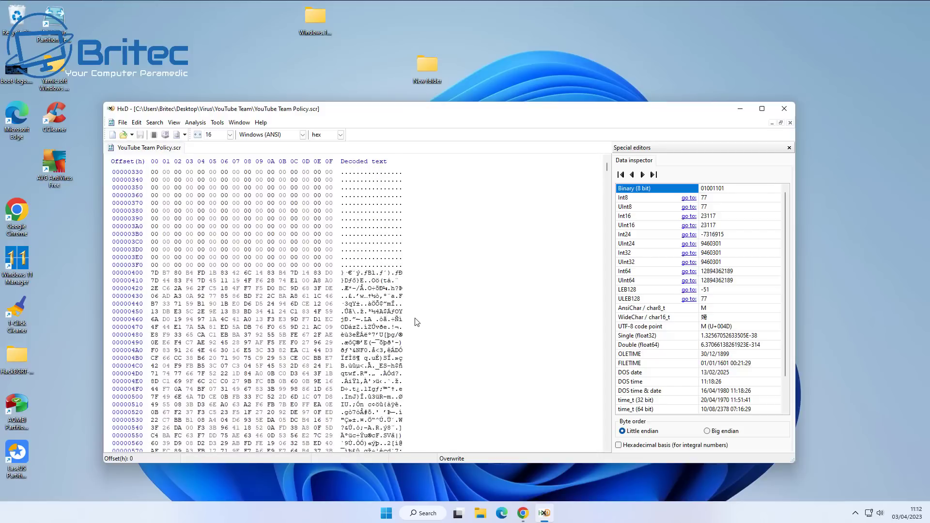
pyautogui.scroll(18, 415, 322)
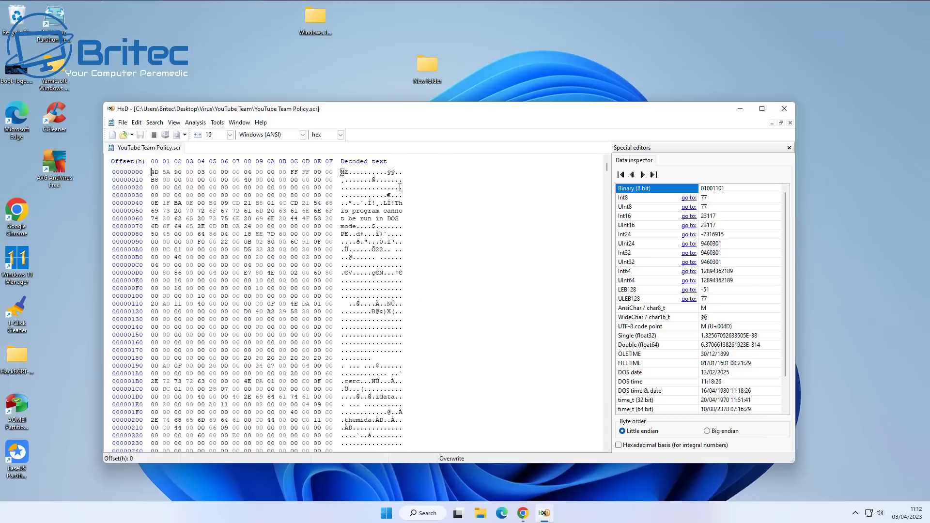
pyautogui.scroll(-18, 396, 368)
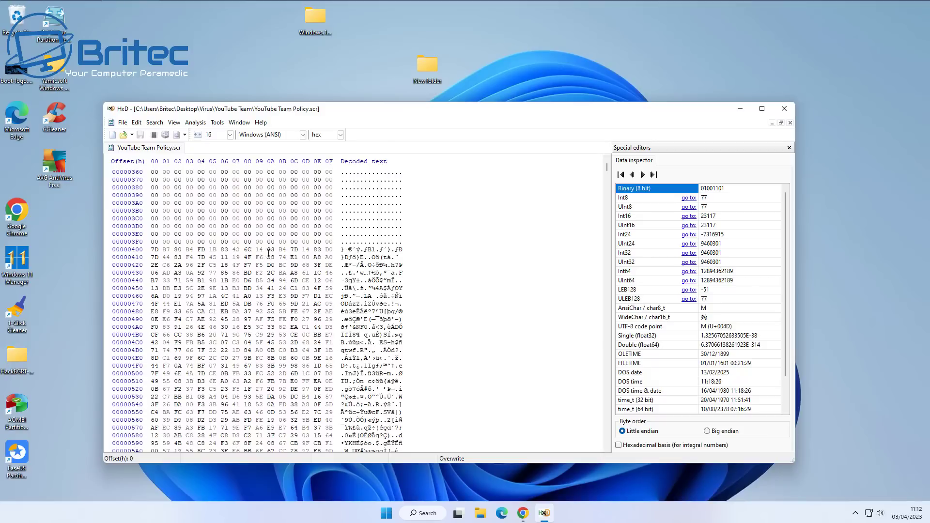
pyautogui.moveTo(155, 249); pyautogui.dragTo(389, 482)
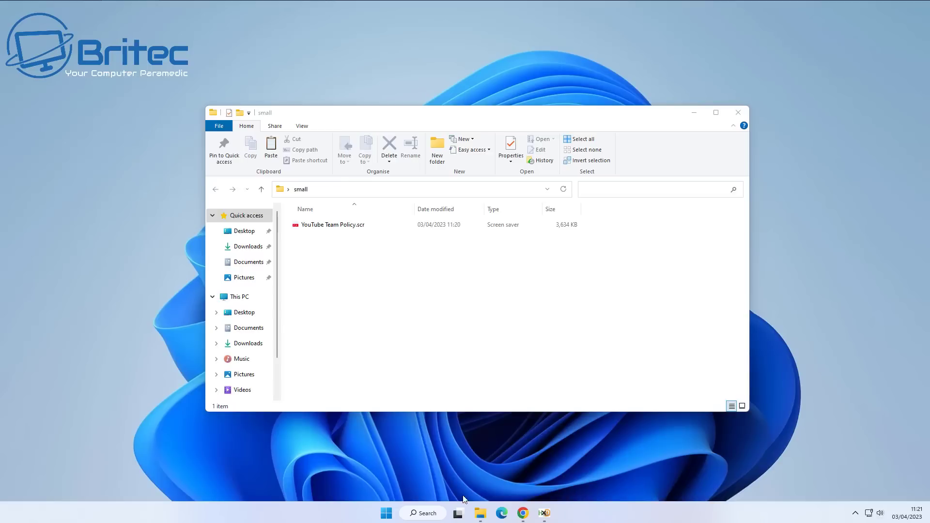
# Open a new Google Chrome window, search for "virustotal" and go to the VirusTotal site.
pyautogui.rightClick(522, 513)
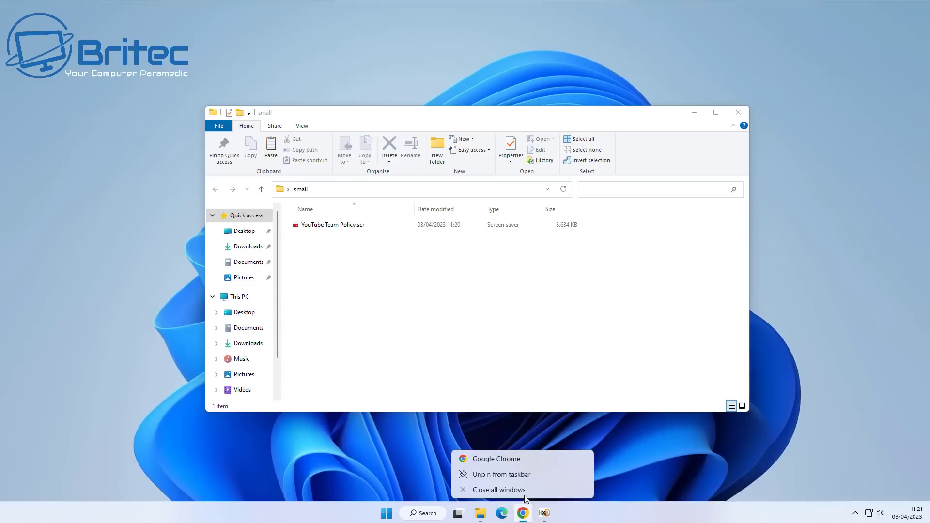
pyautogui.click(510, 454)
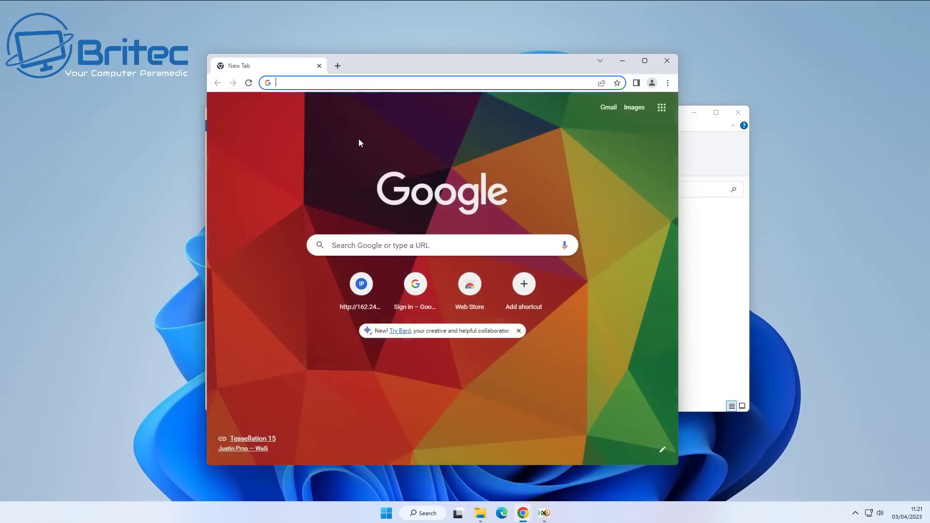
pyautogui.write('virus')
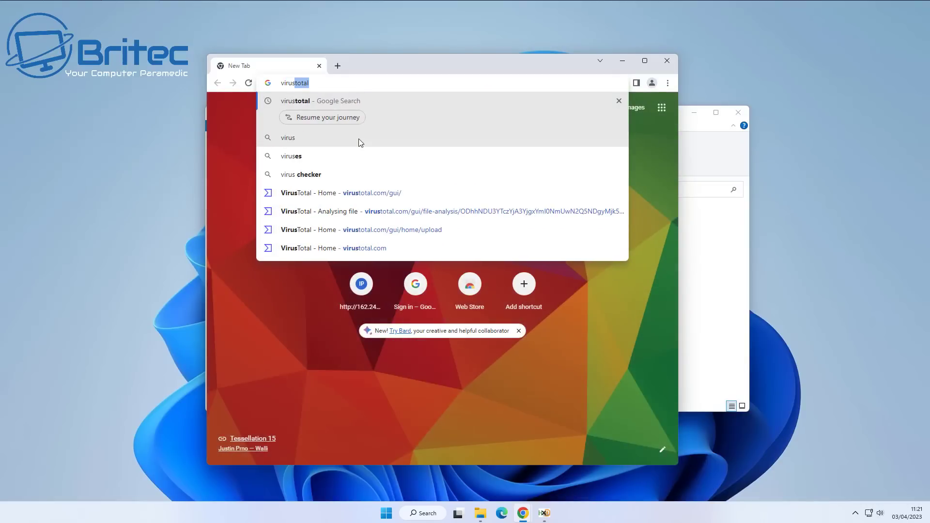
pyautogui.write('total')
pyautogui.press('Return')
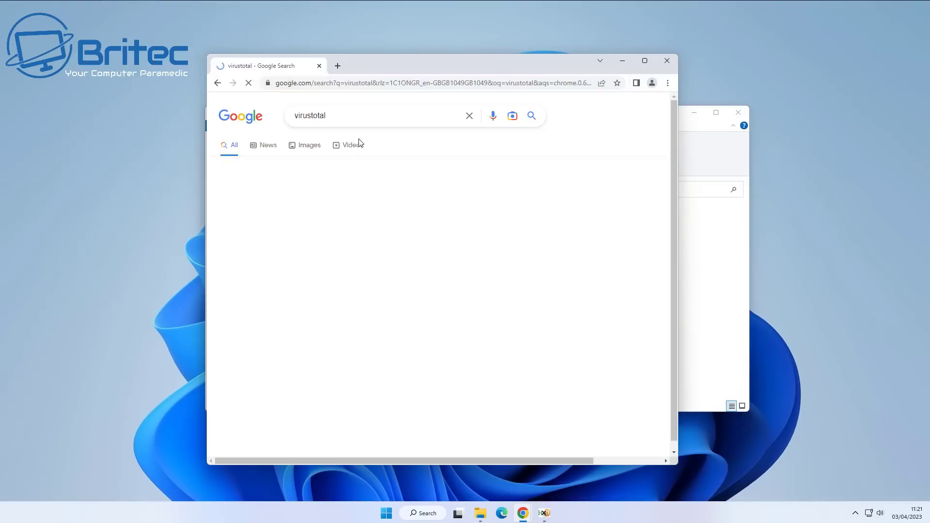
pyautogui.click(271, 209)
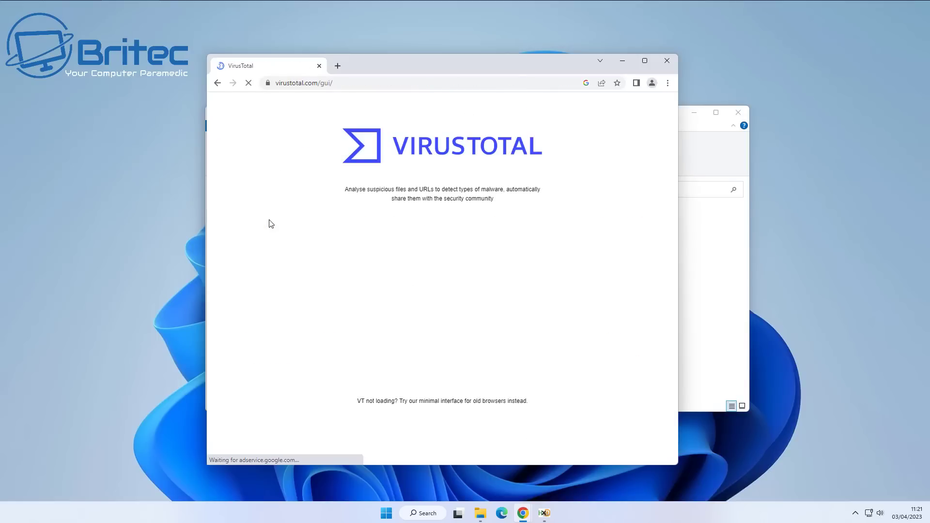
# Arrange the Chrome window and the "small" folder window side by side, narrowing the folder window so they do not overlap.
pyautogui.moveTo(401, 68); pyautogui.dragTo(630, 67)
pyautogui.moveTo(368, 119); pyautogui.dragTo(184, 128)
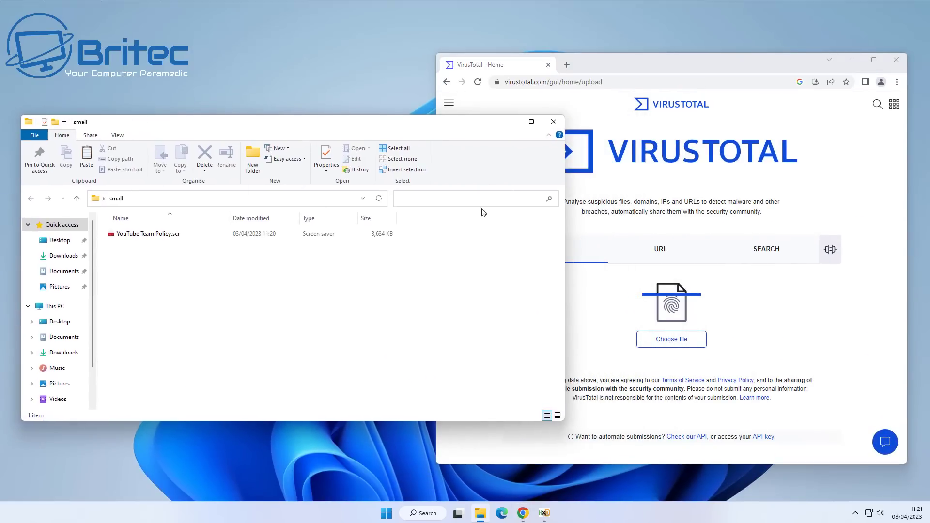
pyautogui.moveTo(565, 213); pyautogui.dragTo(425, 213)
# Check the size of YouTube Team Policy.scr in the "small" folder through its file properties, and close the properties.
pyautogui.rightClick(156, 238)
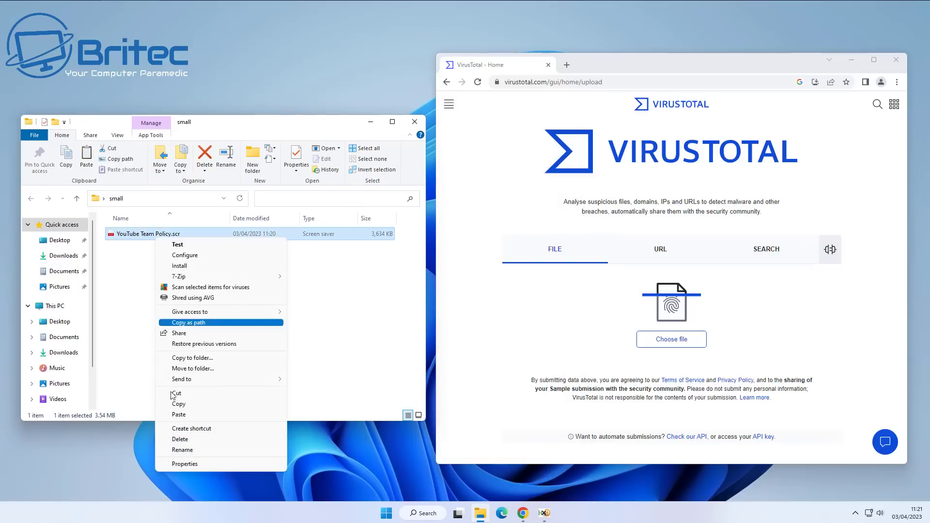
pyautogui.click(186, 463)
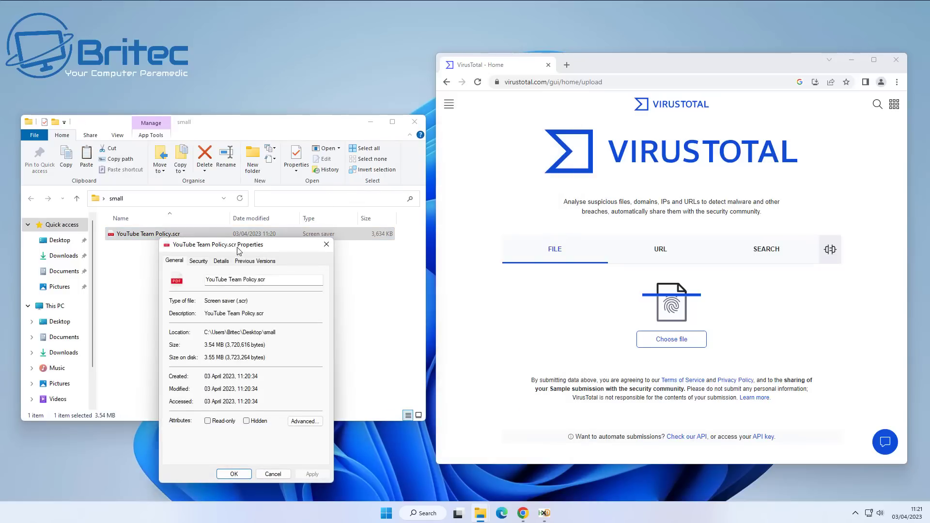
pyautogui.moveTo(238, 250); pyautogui.dragTo(204, 160)
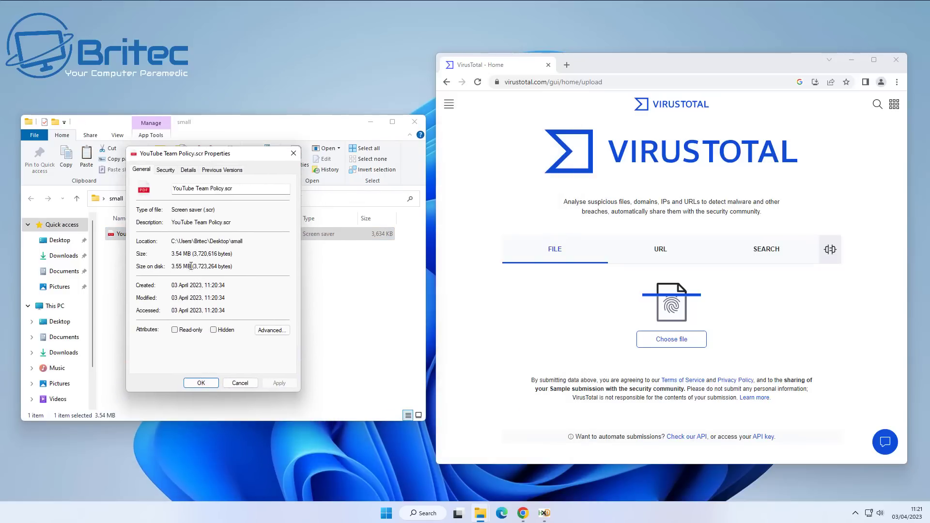
pyautogui.click(293, 157)
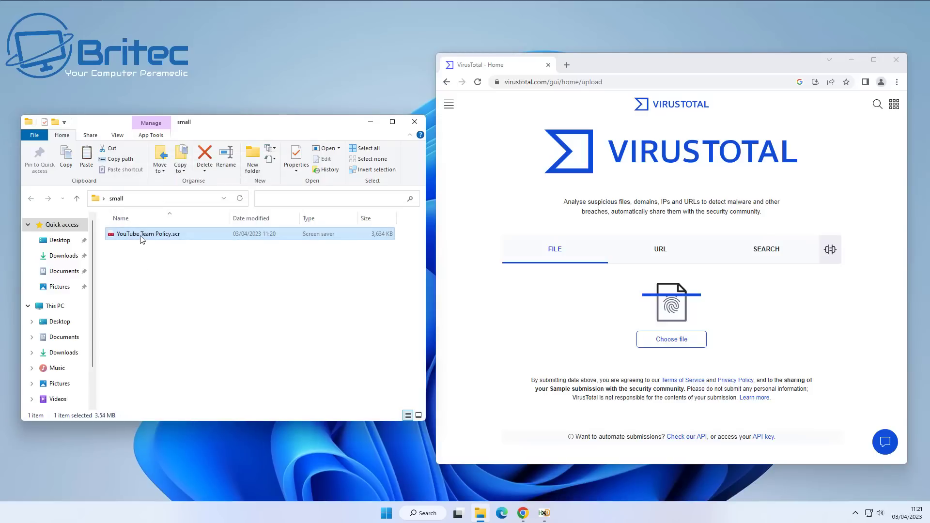
# Upload YouTube Team Policy.scr from the "small" folder to VirusTotal and confirm the upload for scanning.
pyautogui.moveTo(142, 240); pyautogui.dragTo(643, 264)
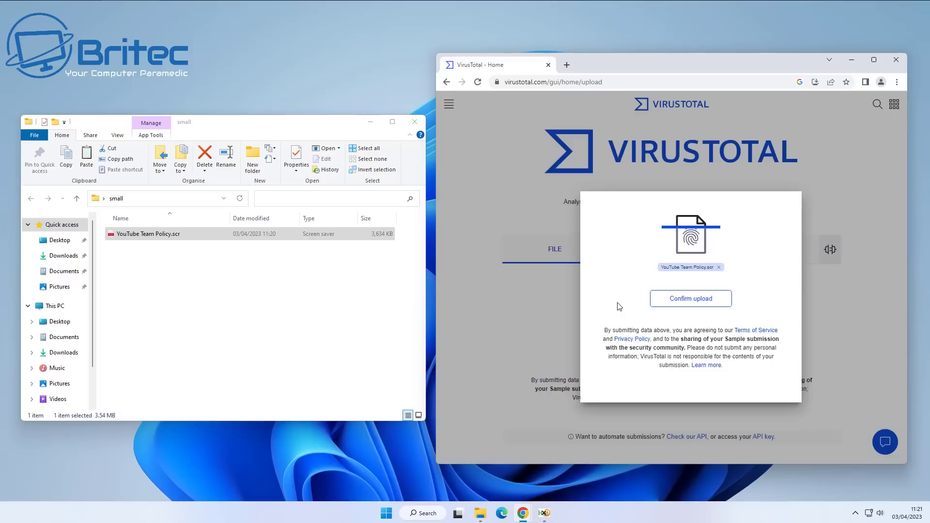
pyautogui.click(676, 303)
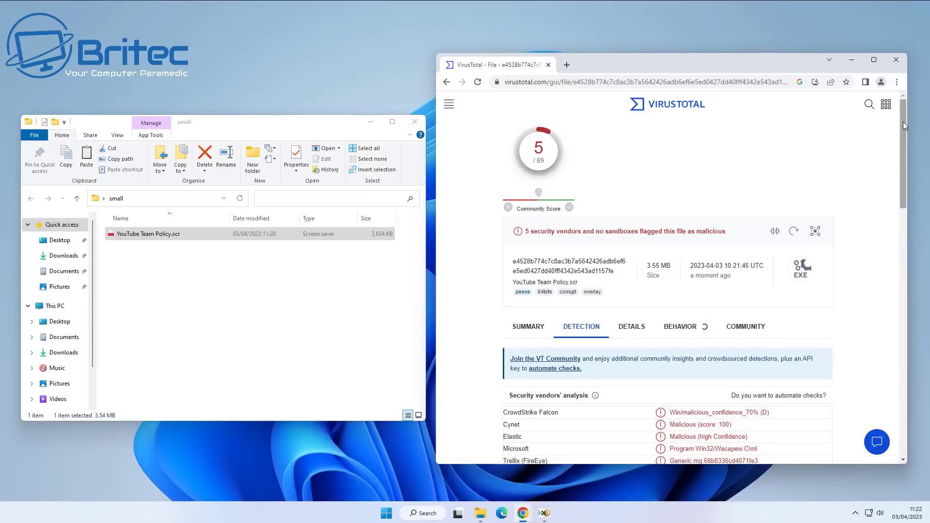
# Maximize the browser window and review the full list of security vendors' detection results for the scanned file.
pyautogui.click(874, 58)
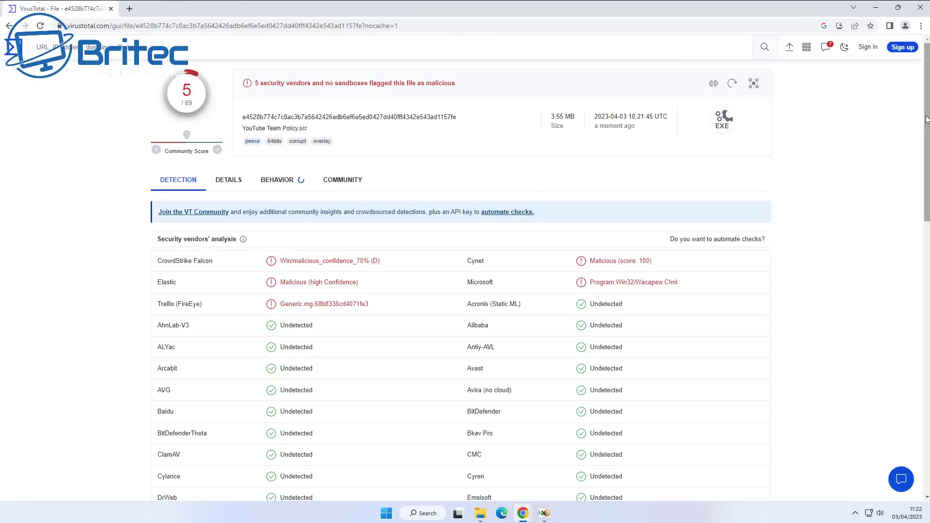
pyautogui.scroll(-1, 465, 271)
pyautogui.scroll(-1, 464, 272)
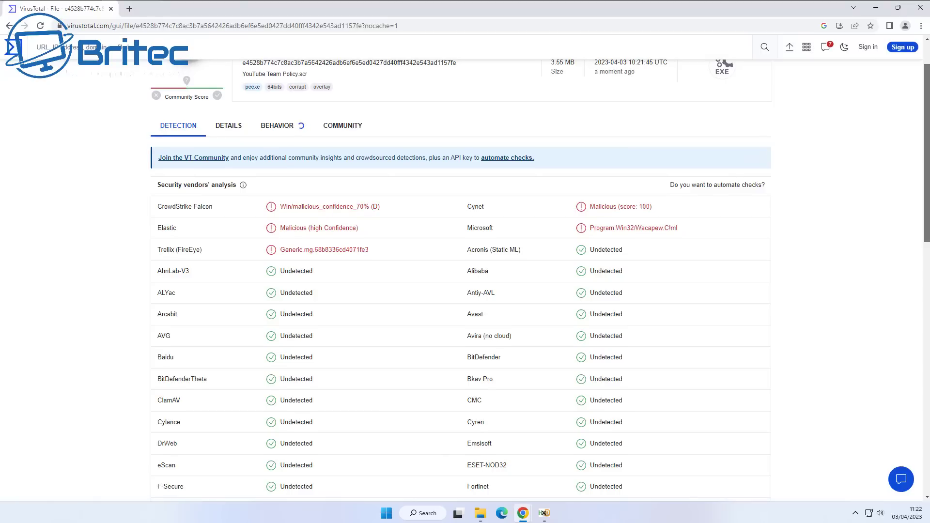
pyautogui.scroll(-15, 465, 272)
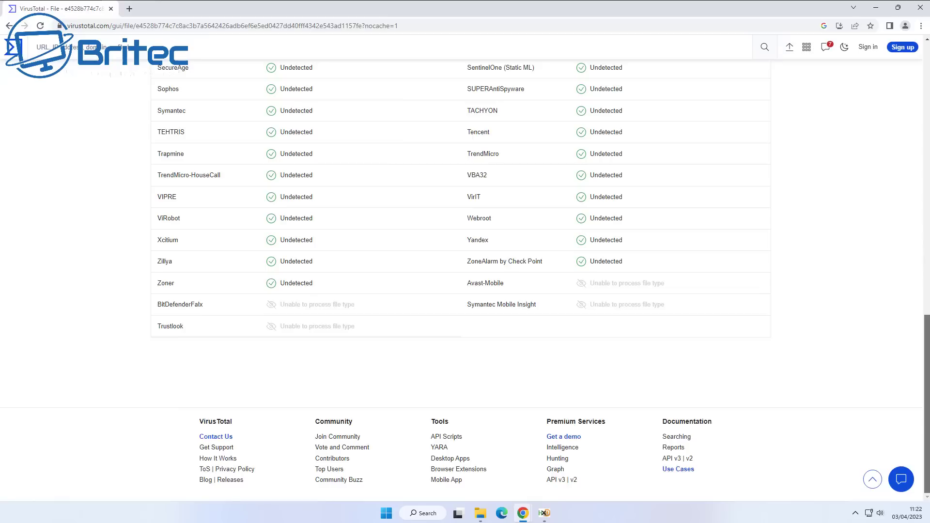
pyautogui.scroll(15, 465, 271)
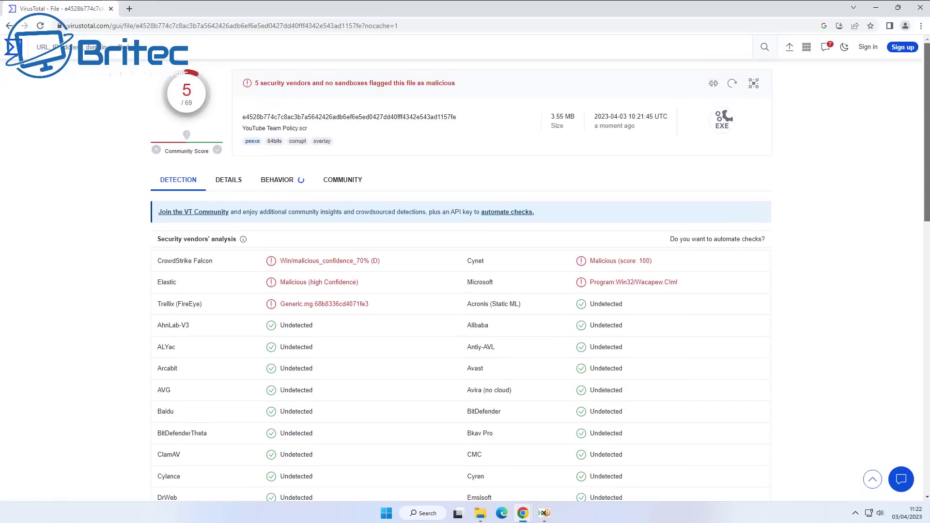